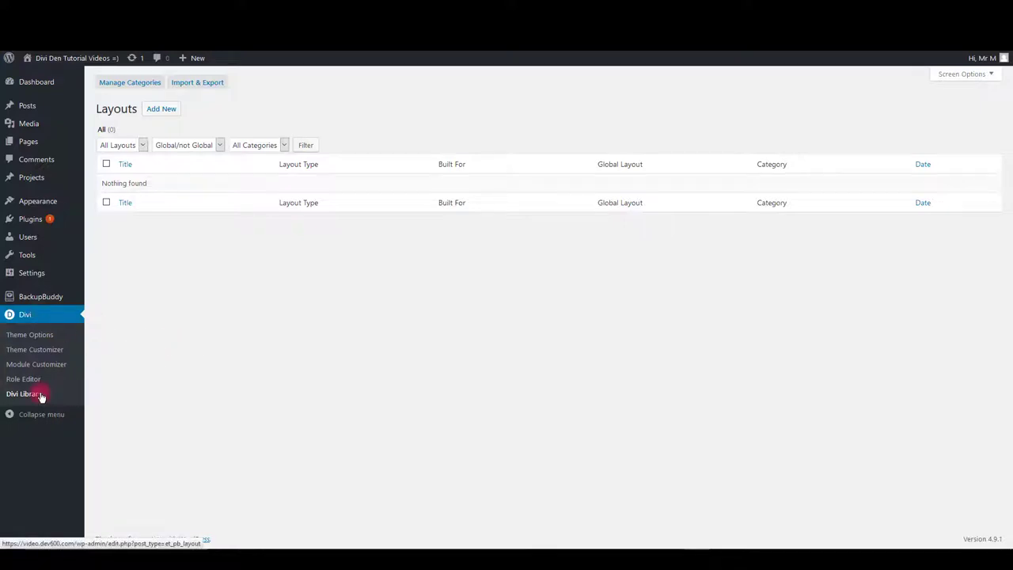
Start a Divi layout import and browse through the individual day_09_header JSON files.
click(204, 87)
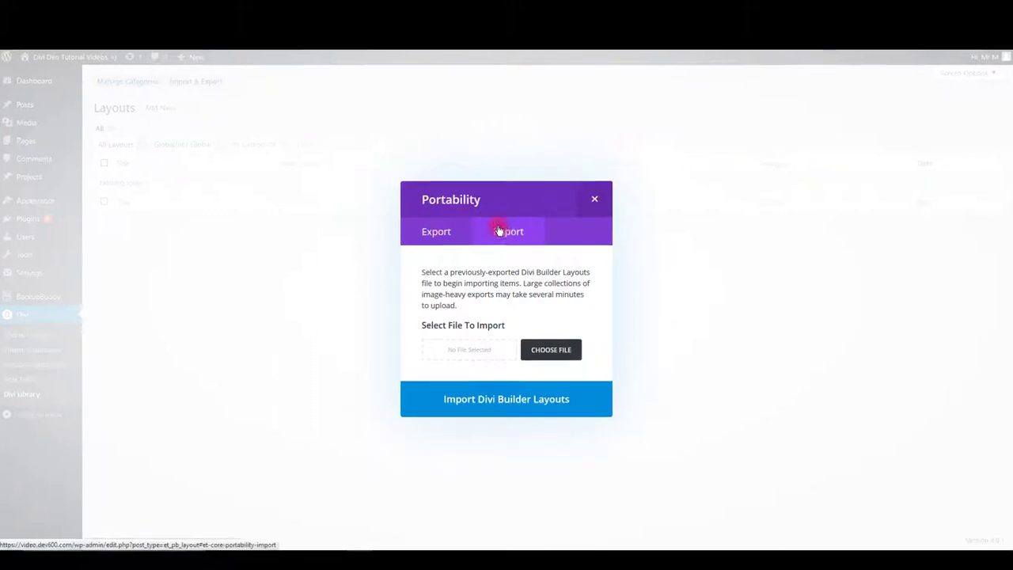
click(560, 370)
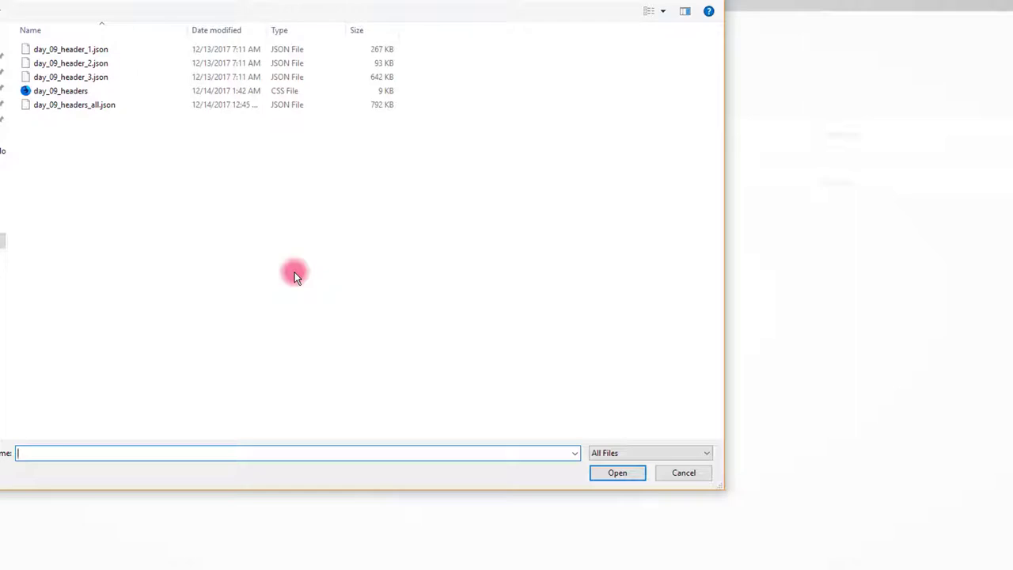
click(106, 77)
click(101, 51)
click(103, 63)
click(100, 76)
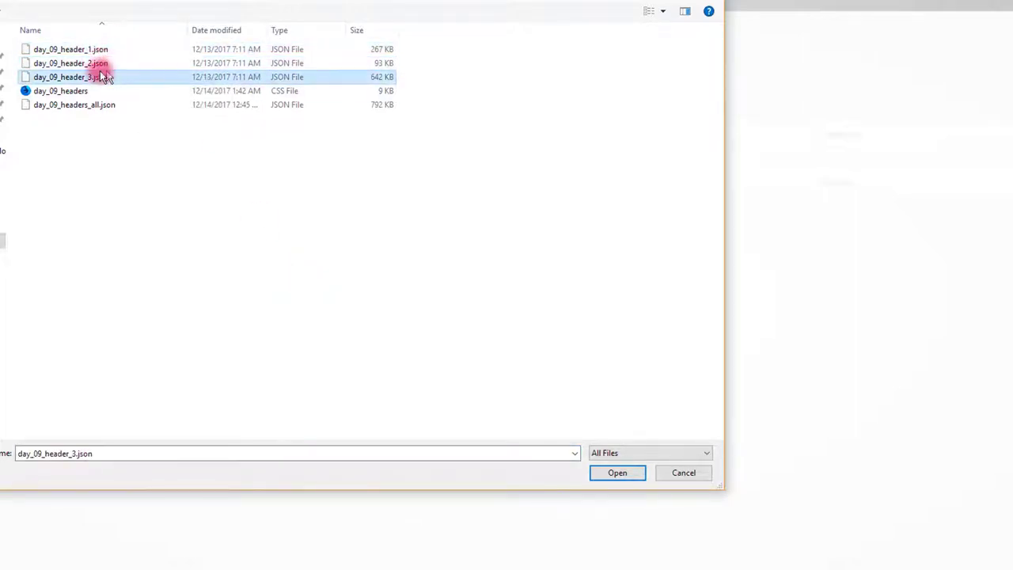
click(98, 50)
click(103, 65)
click(103, 76)
click(100, 50)
click(99, 63)
click(99, 76)
click(99, 50)
click(99, 65)
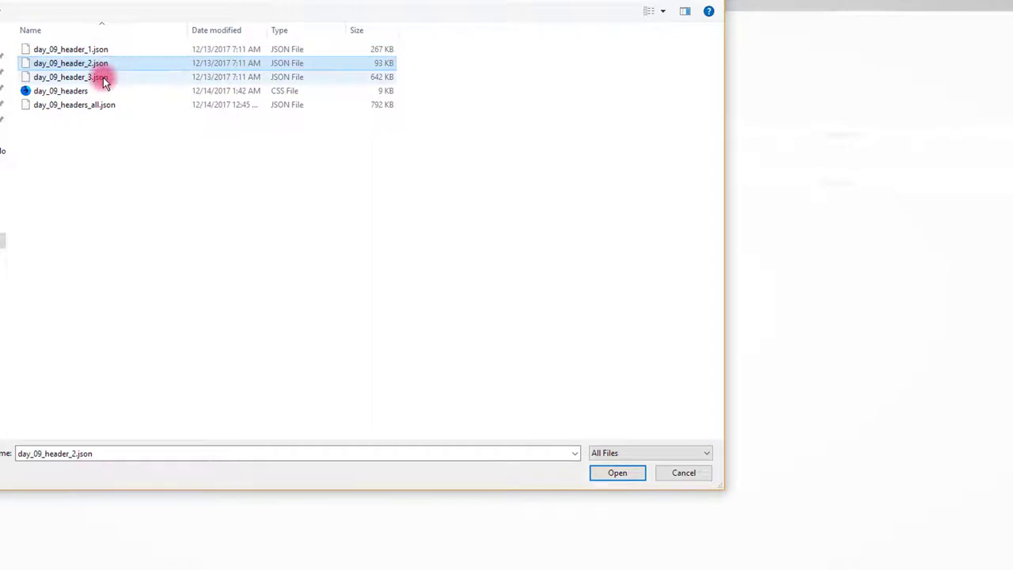
click(102, 77)
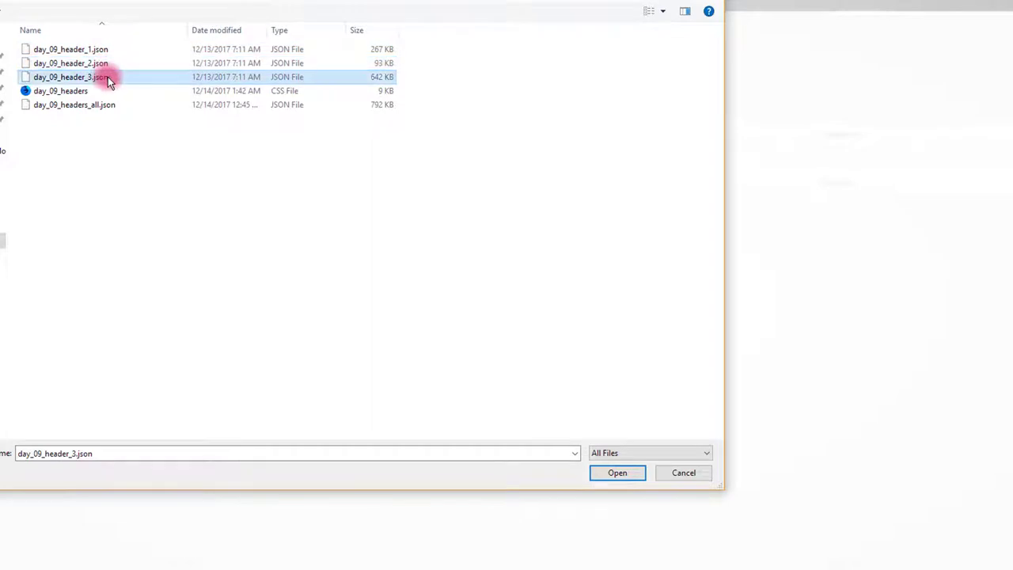
Choose day_09_headers_all.json as the import file and import its Divi Builder layouts.
click(77, 107)
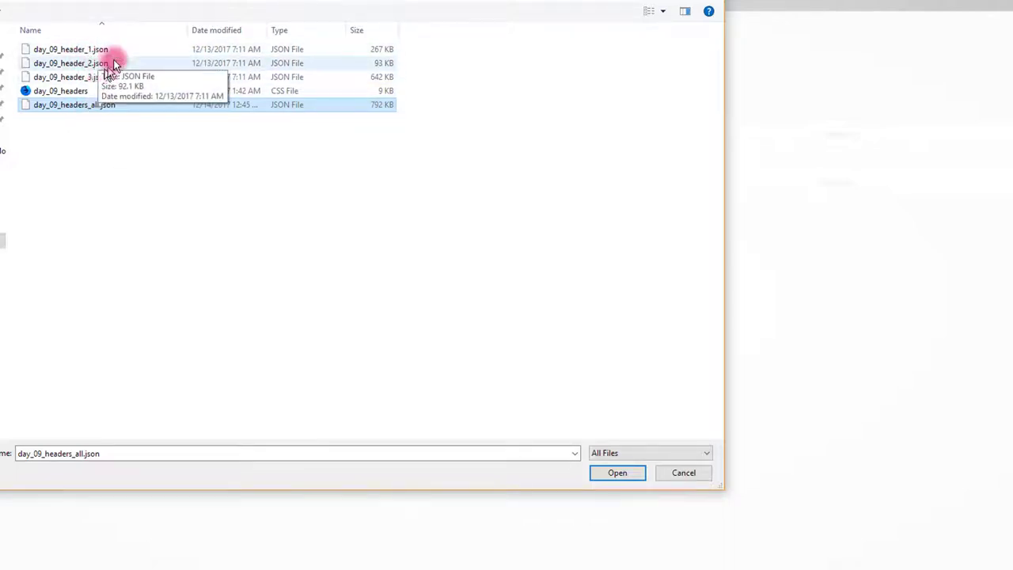
click(84, 90)
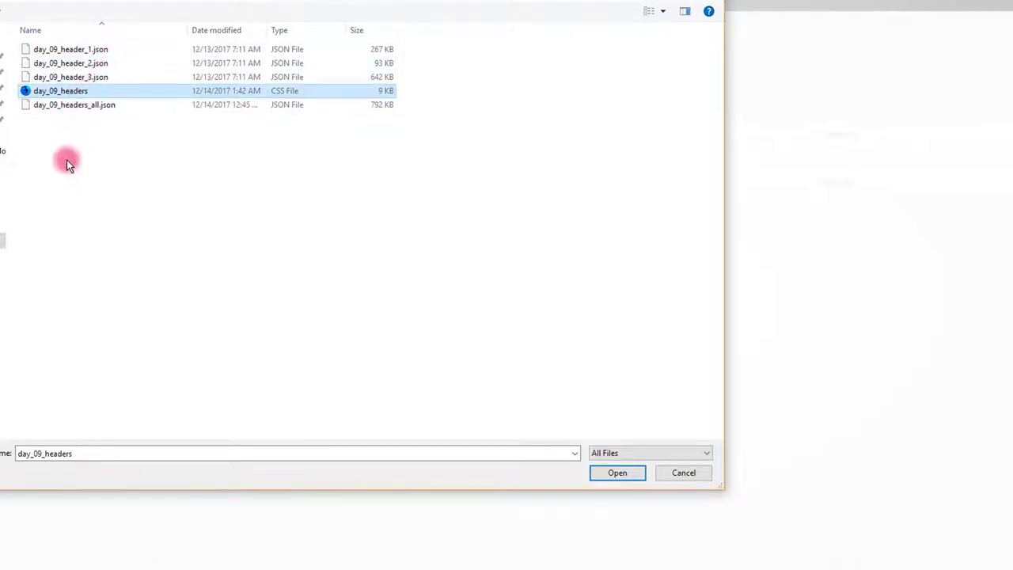
click(82, 106)
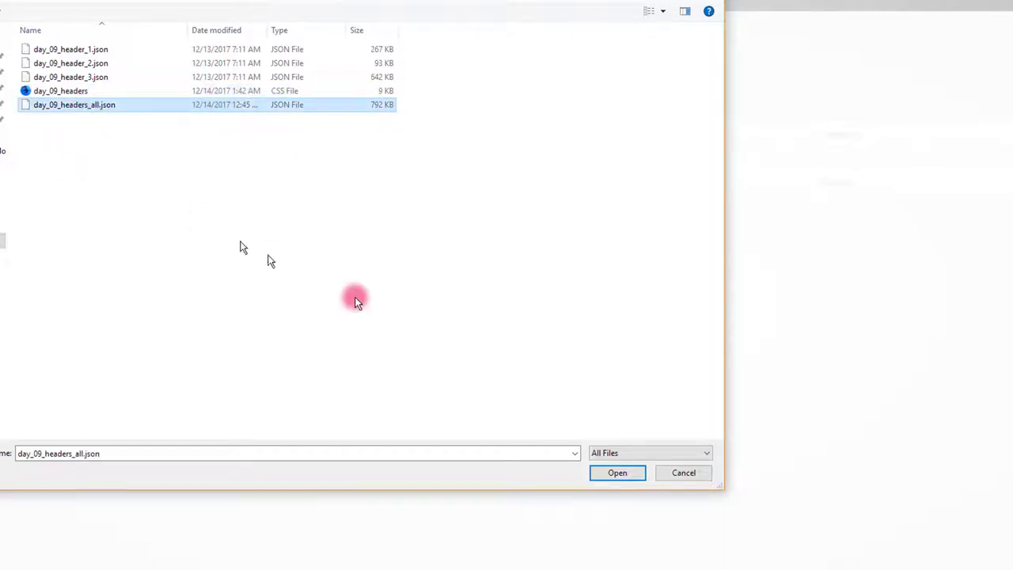
click(615, 472)
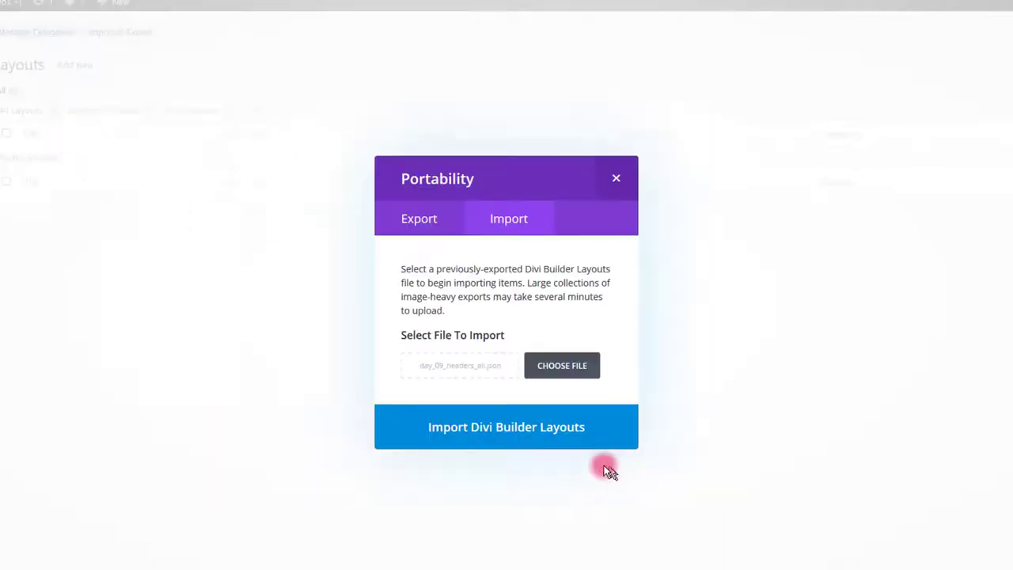
click(507, 438)
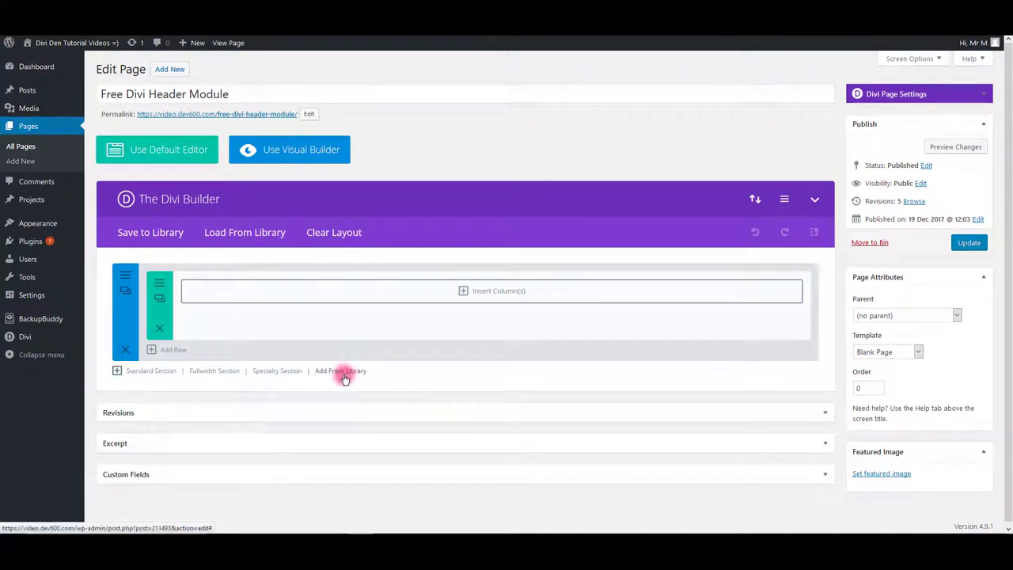
Load Day 09 Header 1, Header 2 and Header 3 from the library as successive page sections.
click(342, 371)
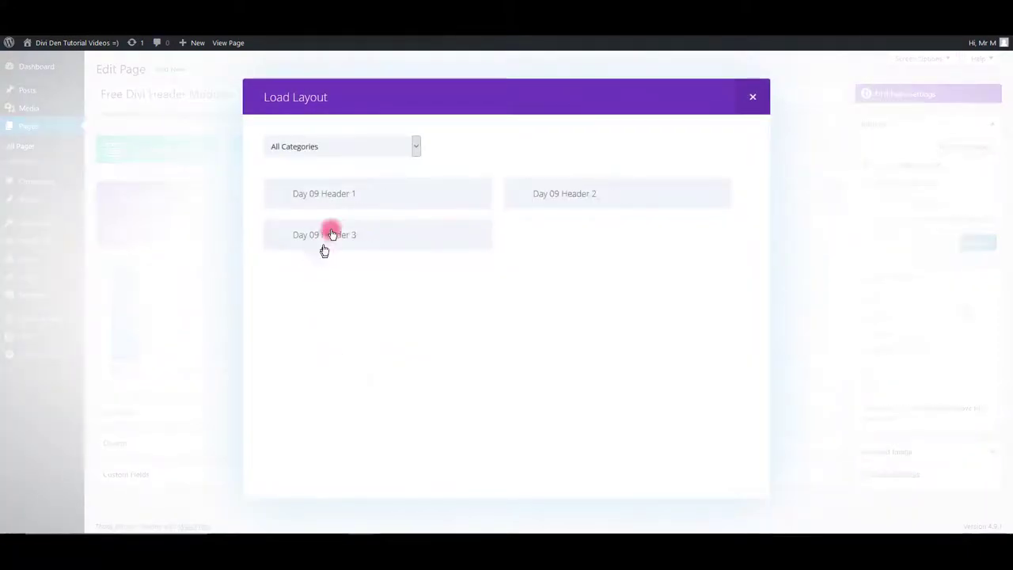
click(337, 203)
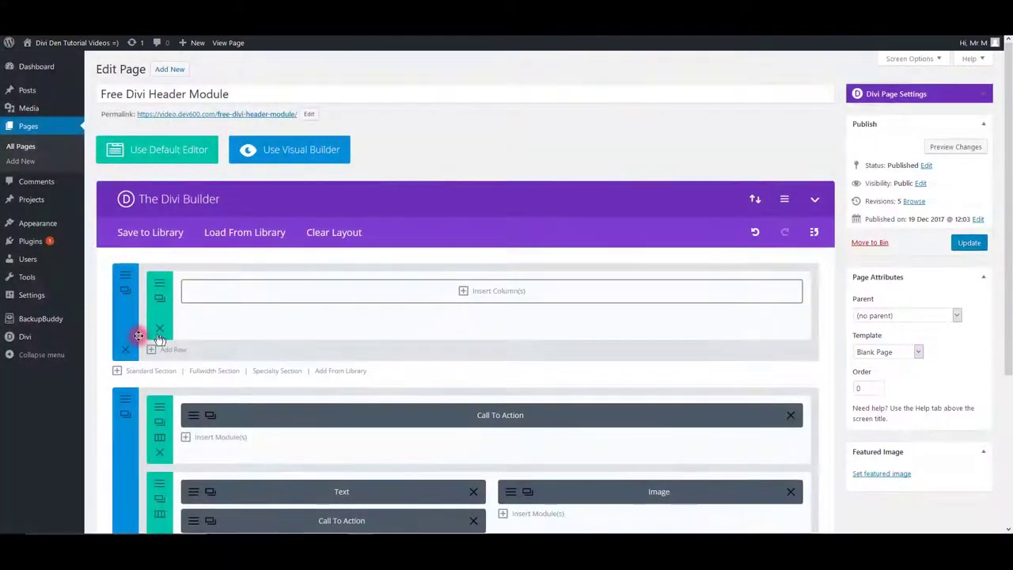
scroll(250, 349, down, 1)
scroll(250, 349, down, 1)
click(357, 375)
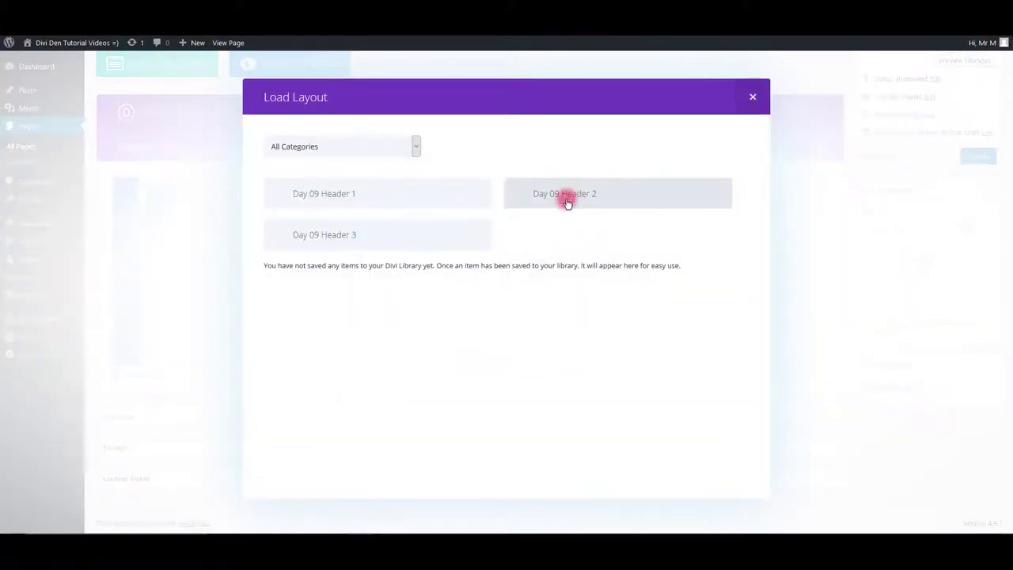
click(567, 203)
scroll(451, 282, down, 3)
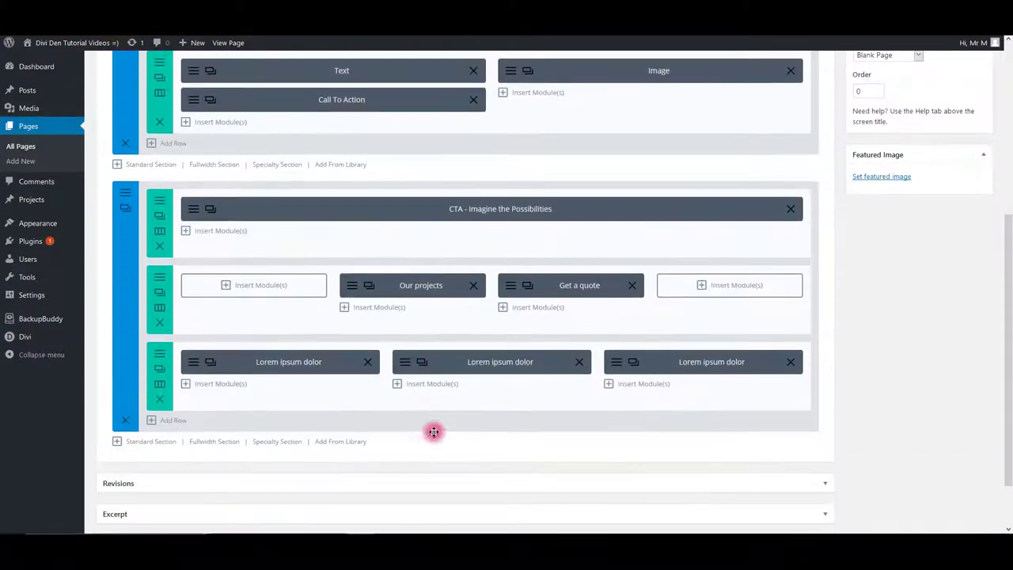
click(353, 446)
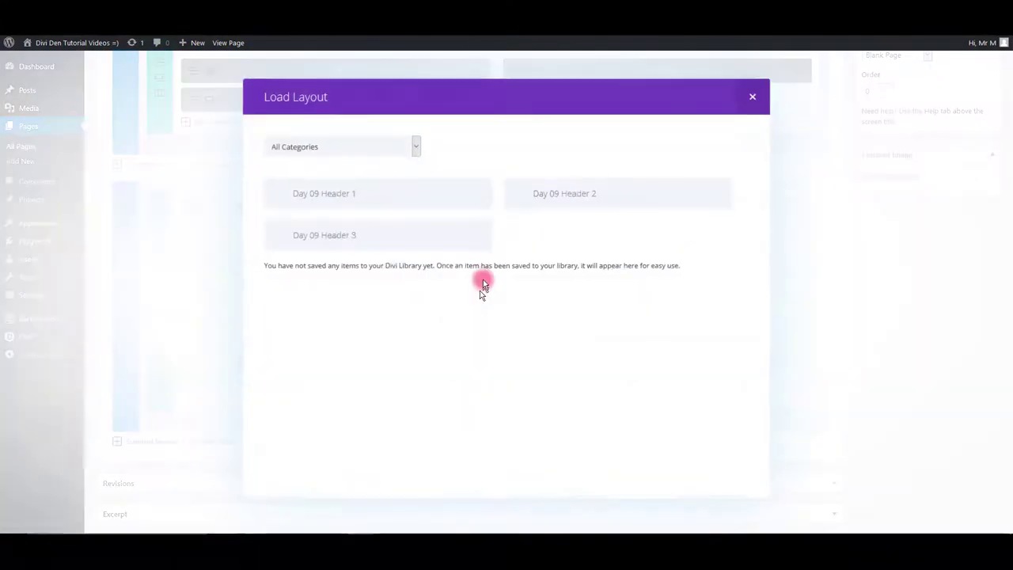
click(376, 237)
scroll(332, 289, up, 5)
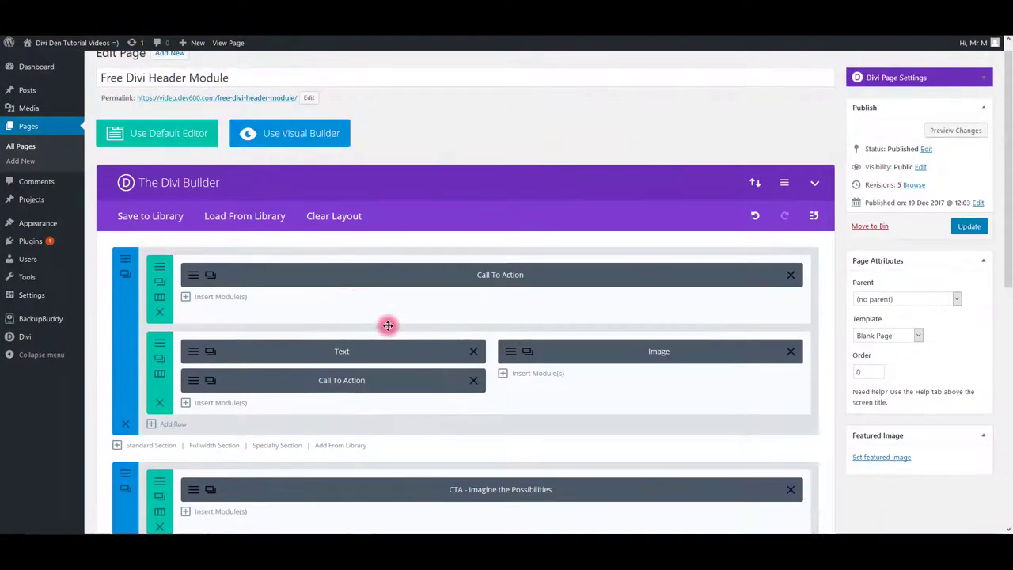
scroll(387, 325, up, 1)
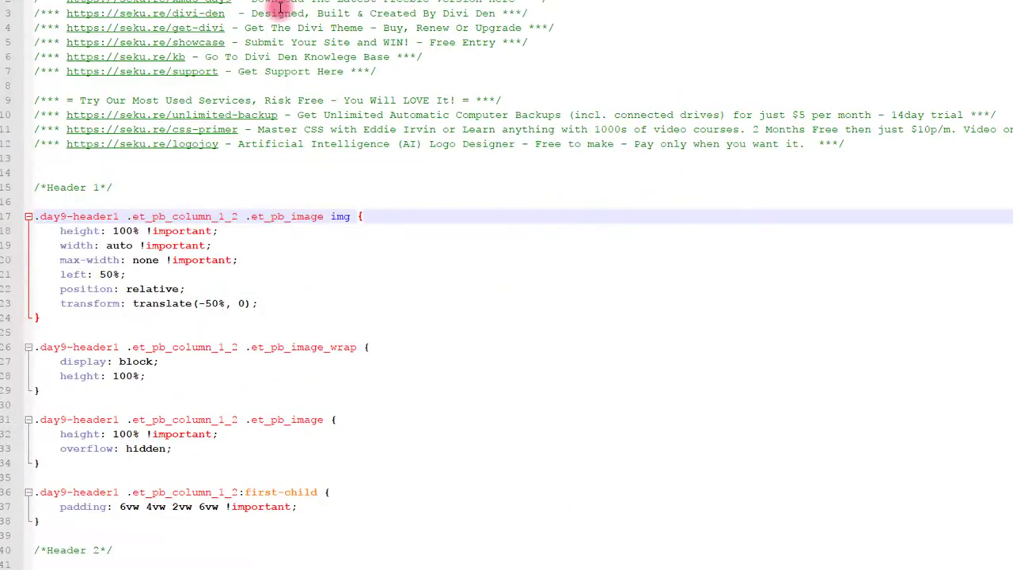
Select all of the day_09_headers.css text in Notepad++.
click(402, 184)
key(ctrl+a)
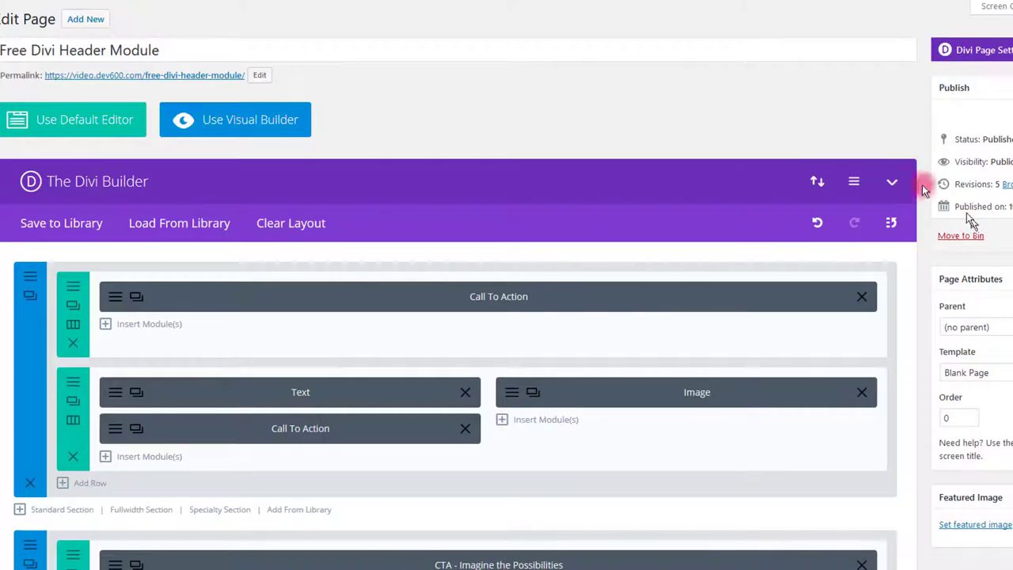
Paste the header stylesheet into the page's Custom CSS, save it and update the page.
click(854, 186)
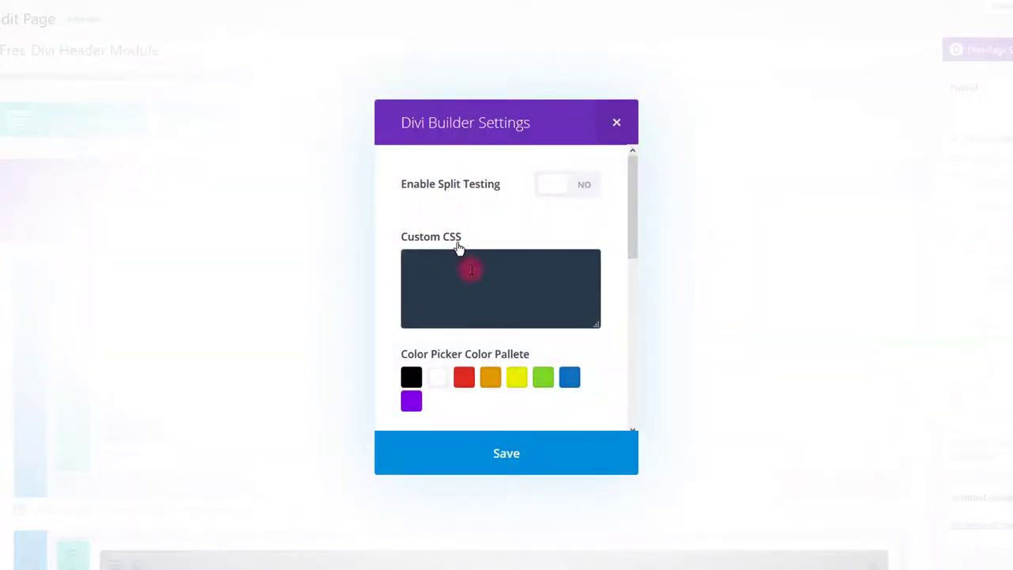
key(ctrl+v)
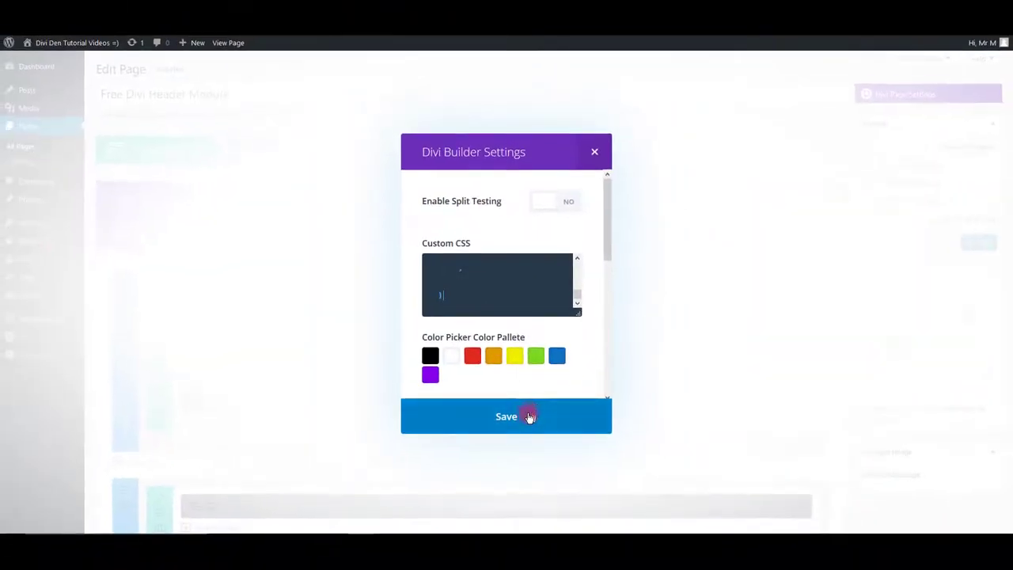
click(508, 417)
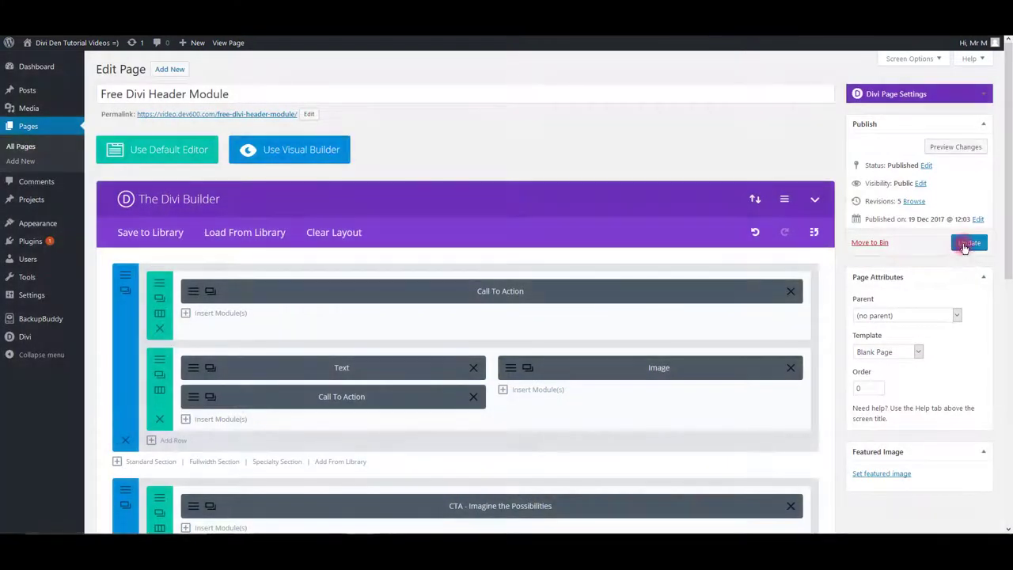
click(966, 244)
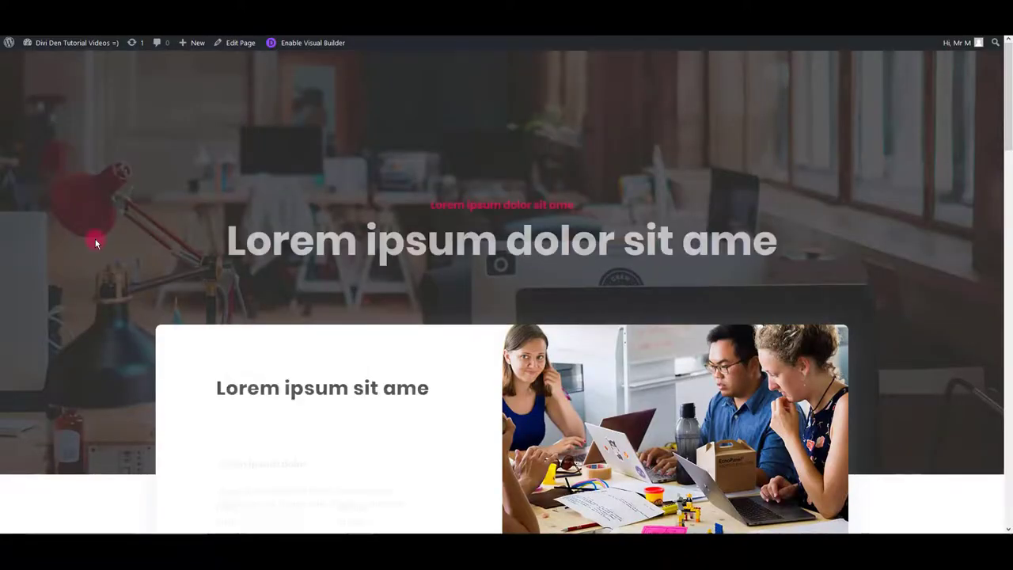
Scroll up and down the live page to inspect the three imported headers.
scroll(105, 269, down, 4)
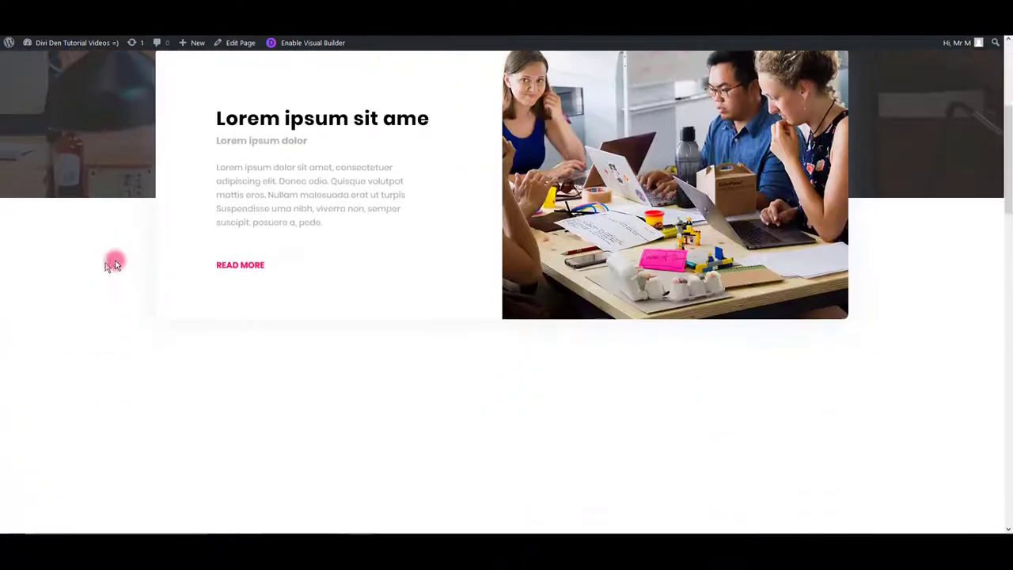
scroll(126, 261, up, 4)
scroll(253, 197, down, 10)
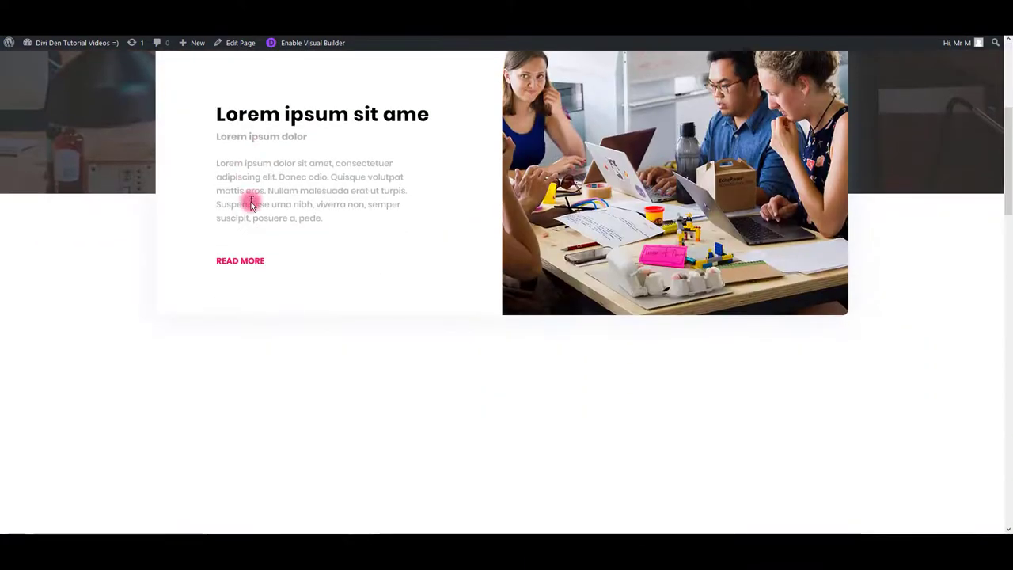
scroll(261, 215, down, 6)
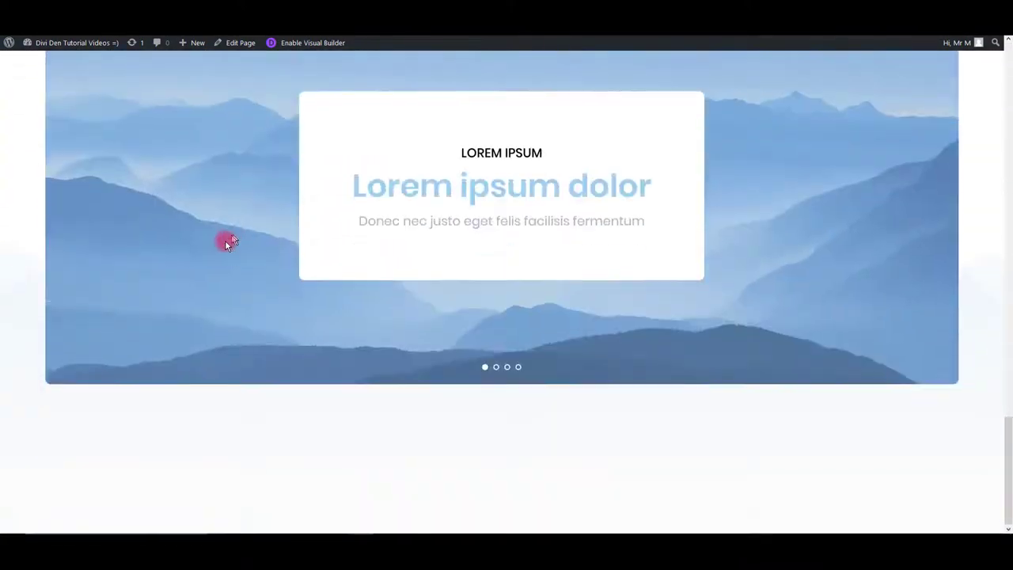
scroll(202, 253, up, 12)
scroll(201, 269, up, 5)
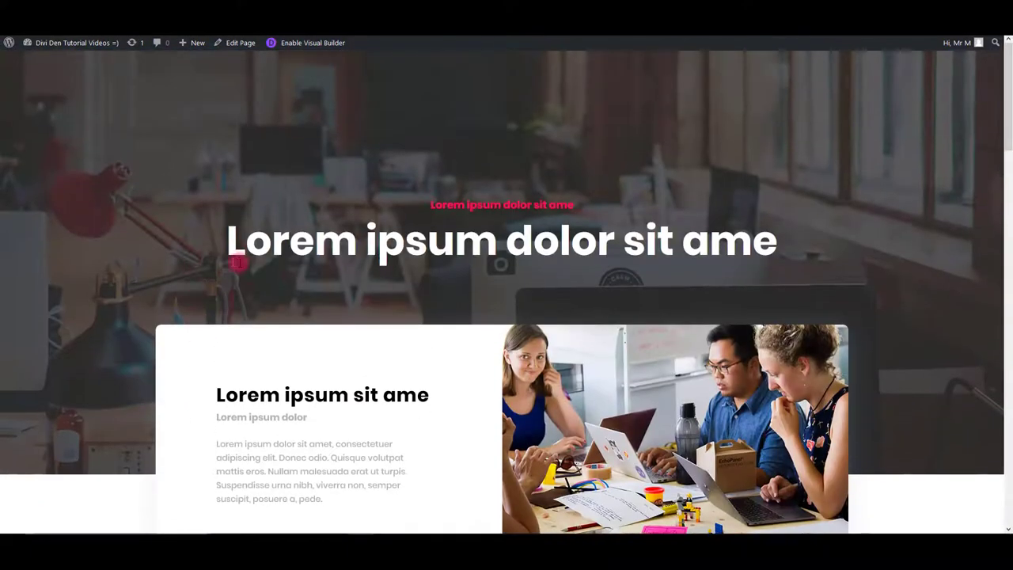
scroll(242, 257, down, 3)
scroll(231, 275, up, 3)
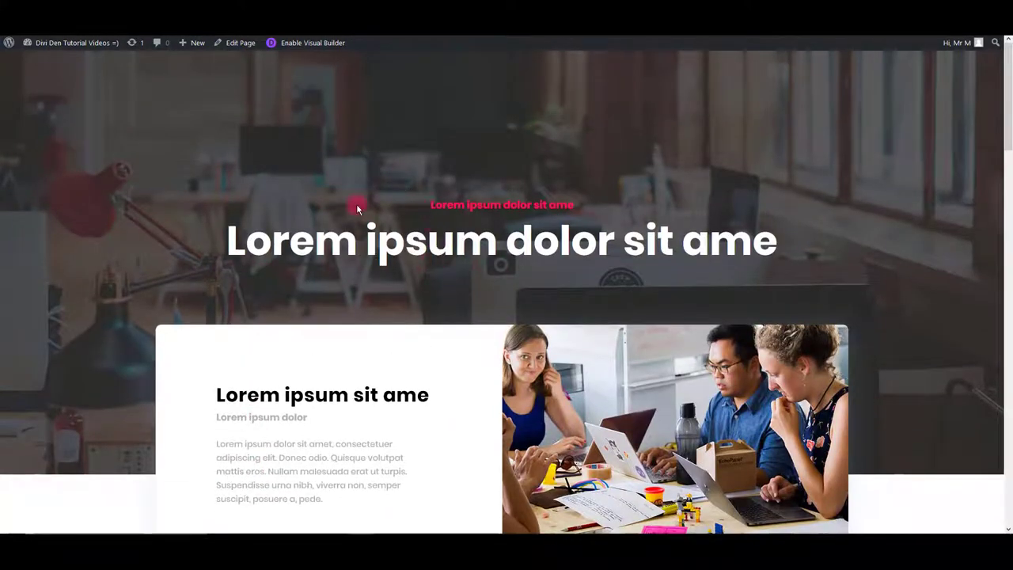
scroll(407, 260, down, 4)
scroll(409, 269, down, 2)
scroll(409, 271, up, 5)
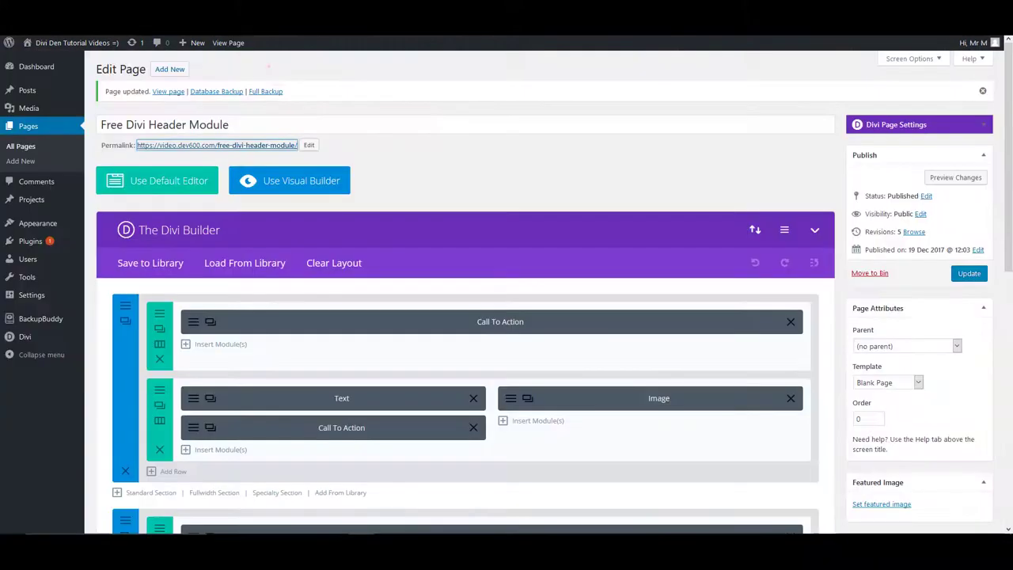
scroll(418, 297, down, 4)
scroll(475, 304, down, 3)
scroll(446, 296, up, 10)
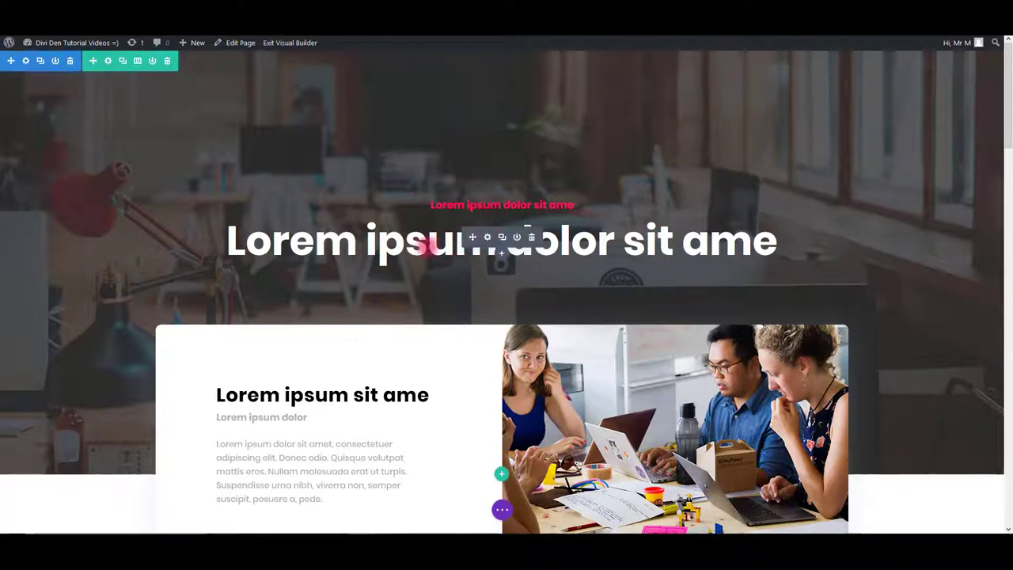
triple_click(412, 244)
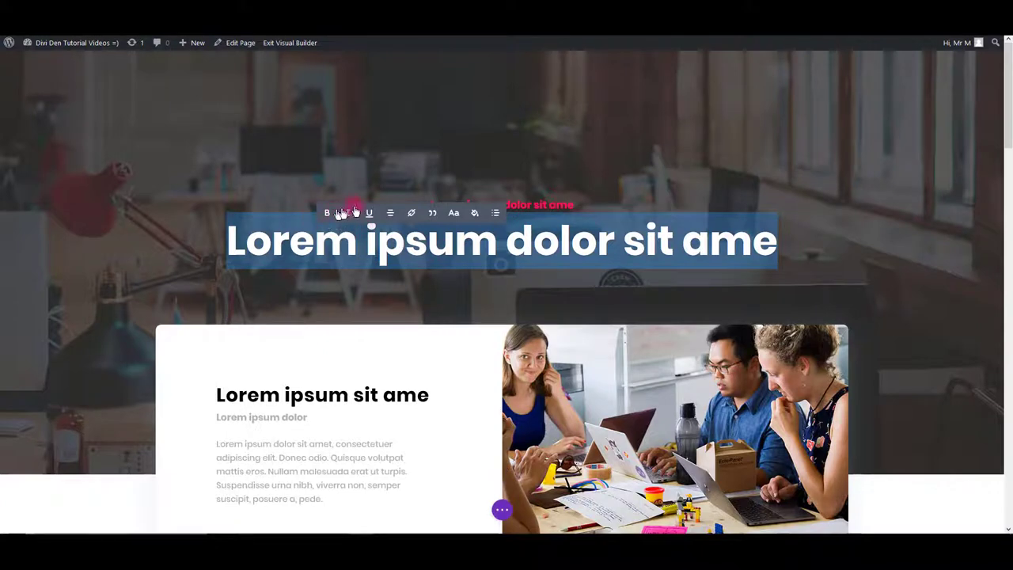
click(370, 213)
click(349, 214)
click(365, 215)
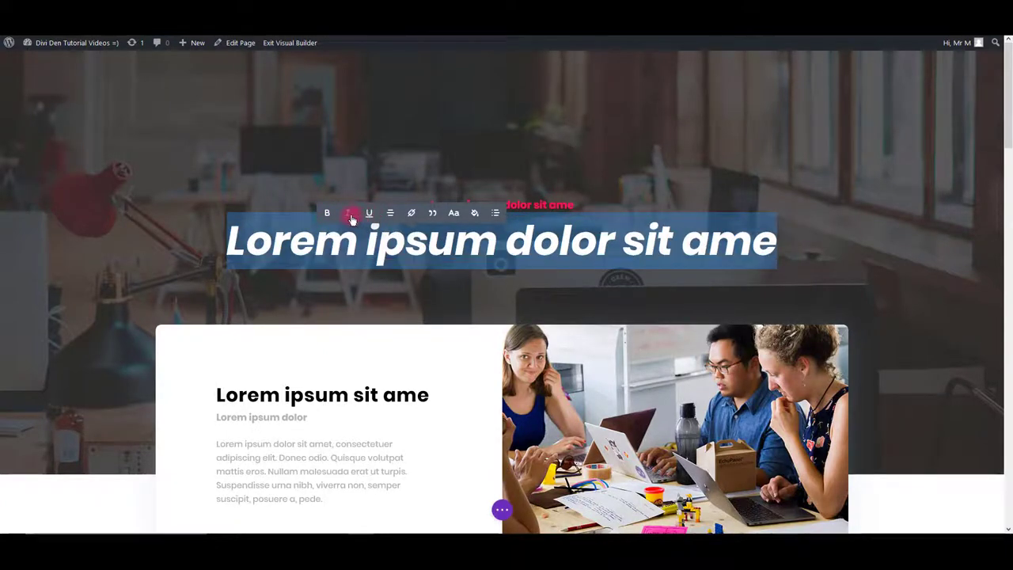
click(350, 215)
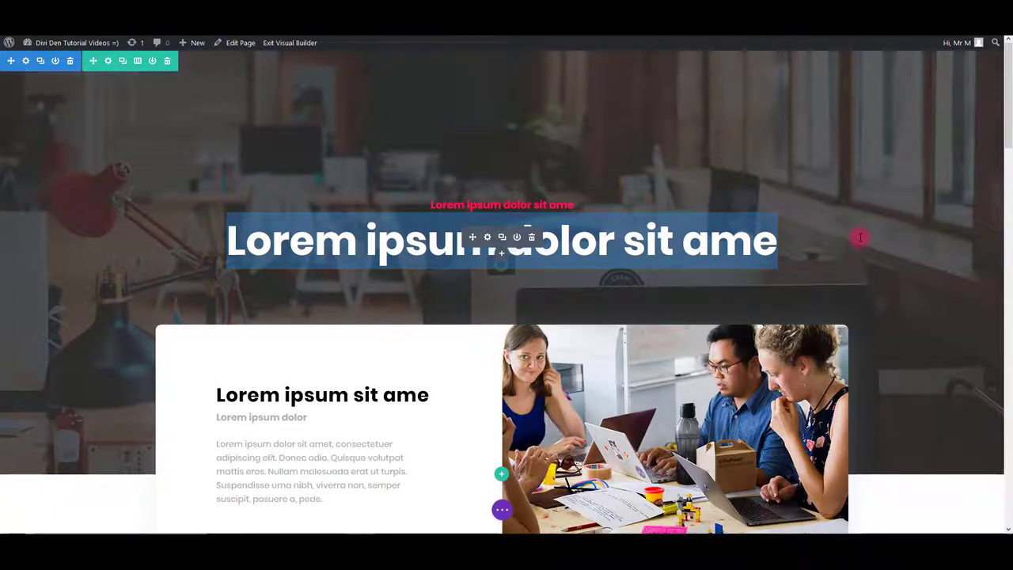
scroll(860, 236, down, 5)
scroll(870, 285, up, 5)
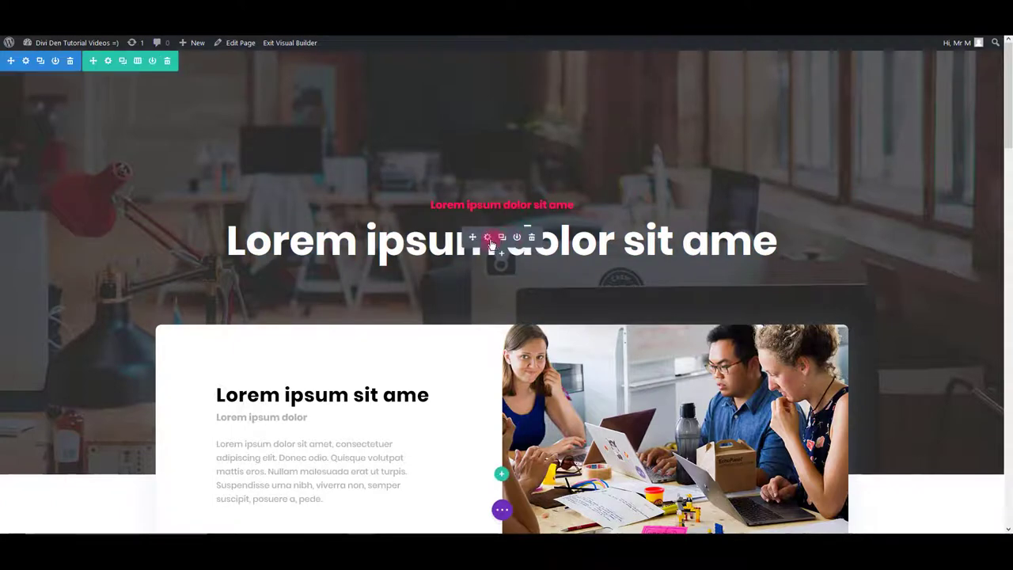
Set the Call To Action module's title text color to purple #8300e9.
click(488, 239)
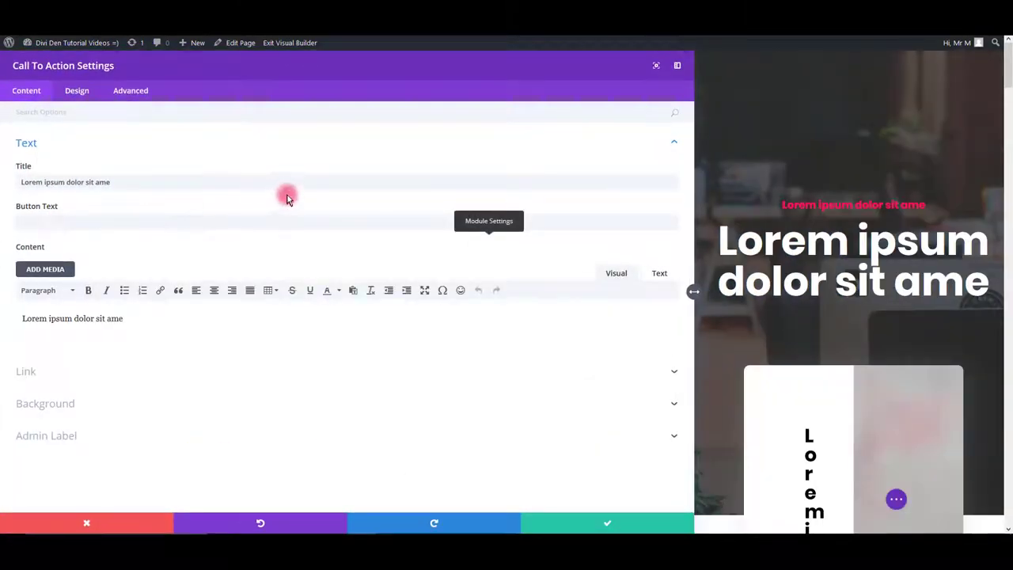
click(80, 101)
click(75, 177)
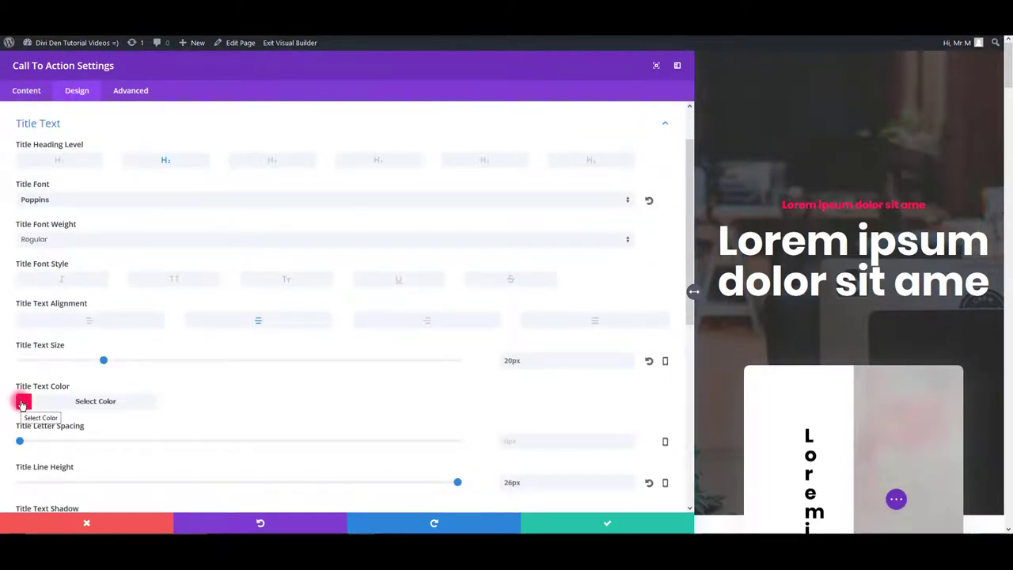
click(22, 404)
scroll(435, 433, down, 2)
click(416, 368)
scroll(122, 229, down, 2)
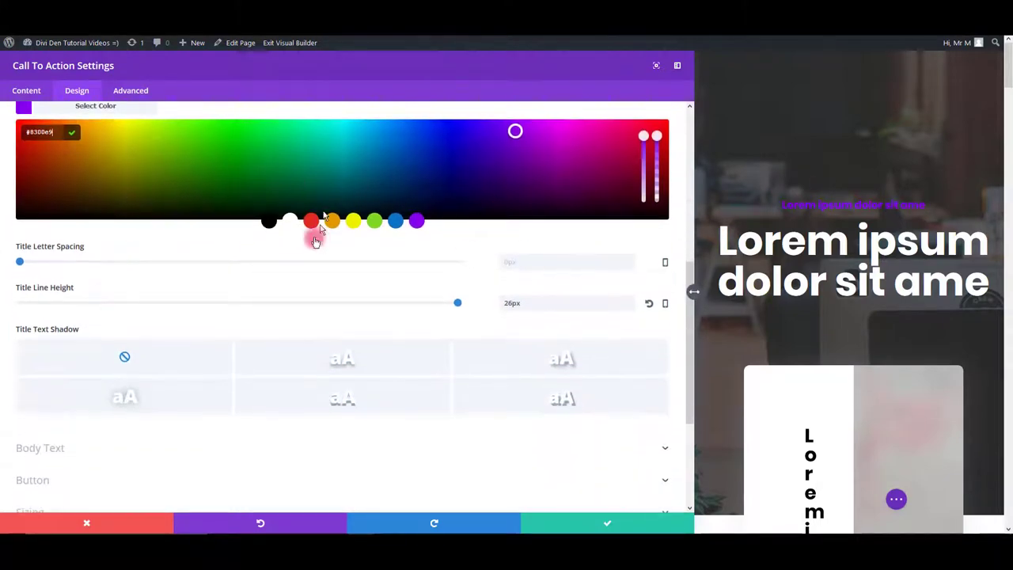
scroll(74, 158, up, 5)
click(68, 174)
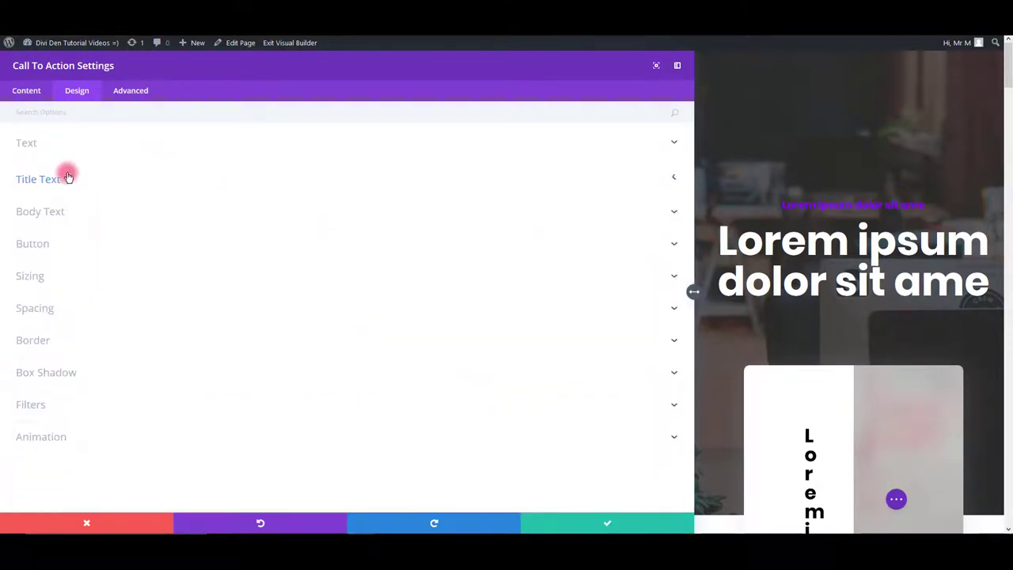
Set its body text color to blue #0c71c3 and save the module.
click(76, 212)
scroll(68, 379, down, 3)
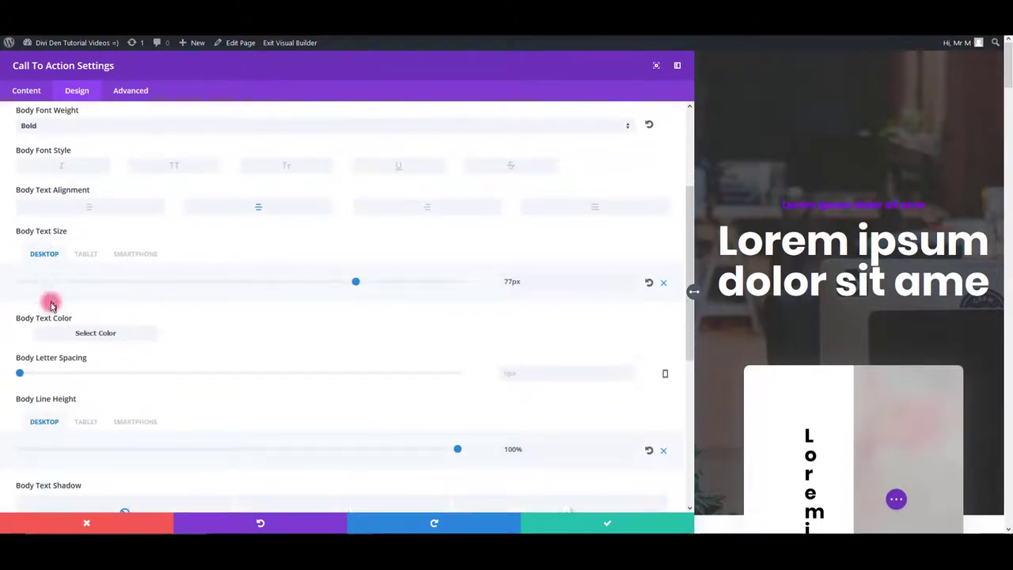
click(28, 336)
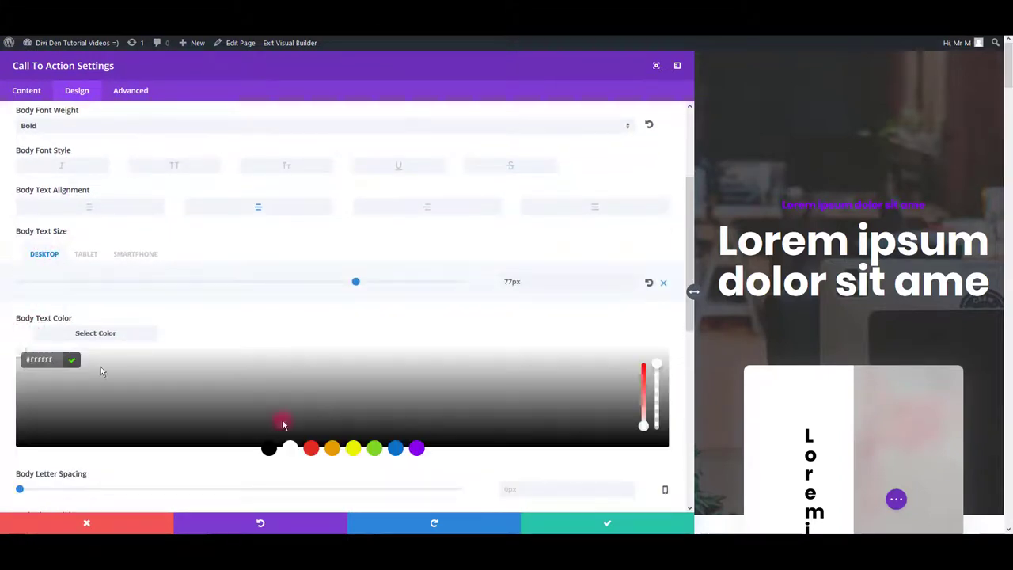
click(398, 449)
click(639, 523)
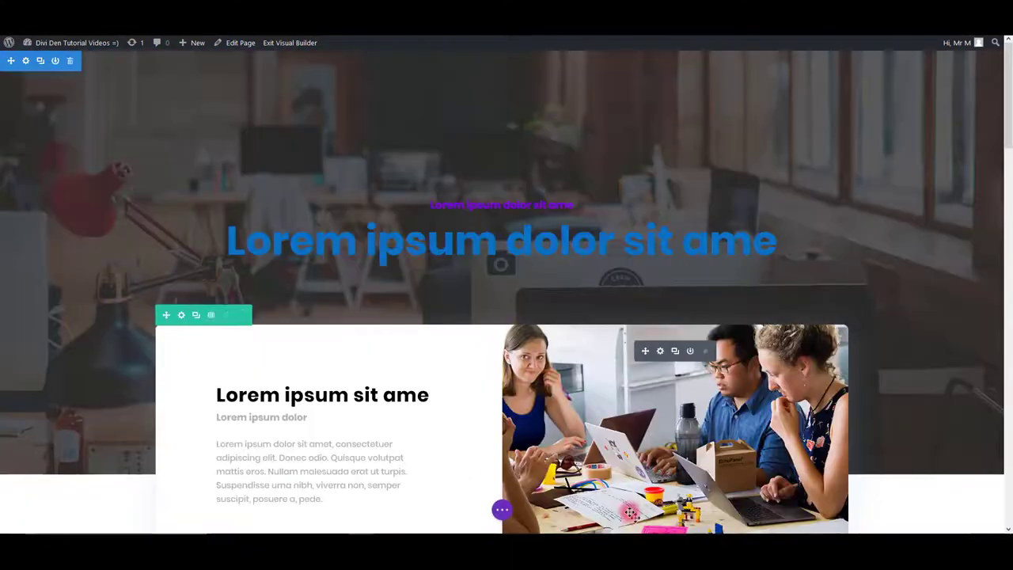
scroll(486, 406, down, 3)
scroll(481, 373, up, 3)
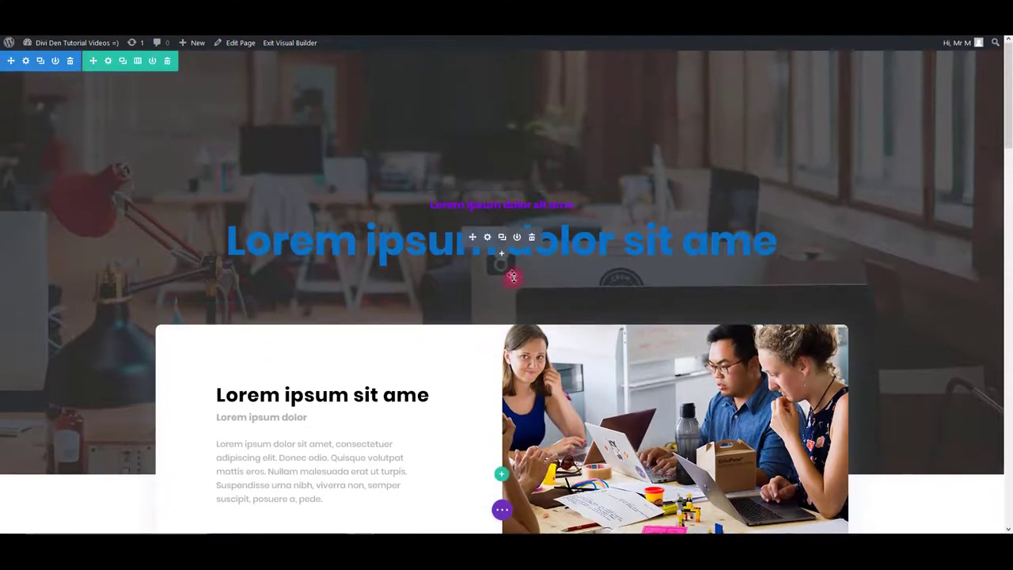
scroll(499, 281, down, 3)
Set the header row's background image to the misty mountains picture day9-header3-bg.
scroll(133, 296, up, 3)
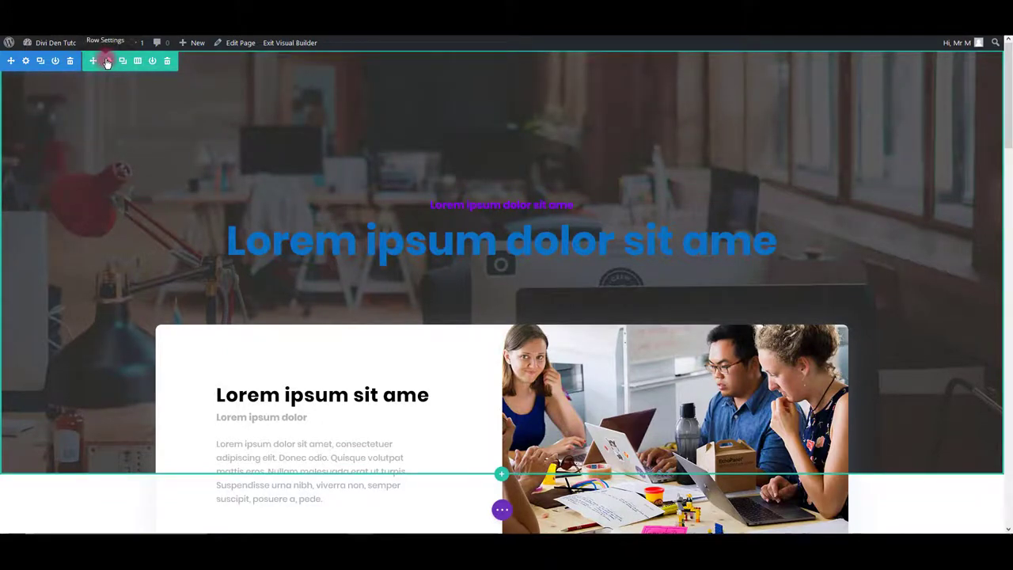
click(107, 62)
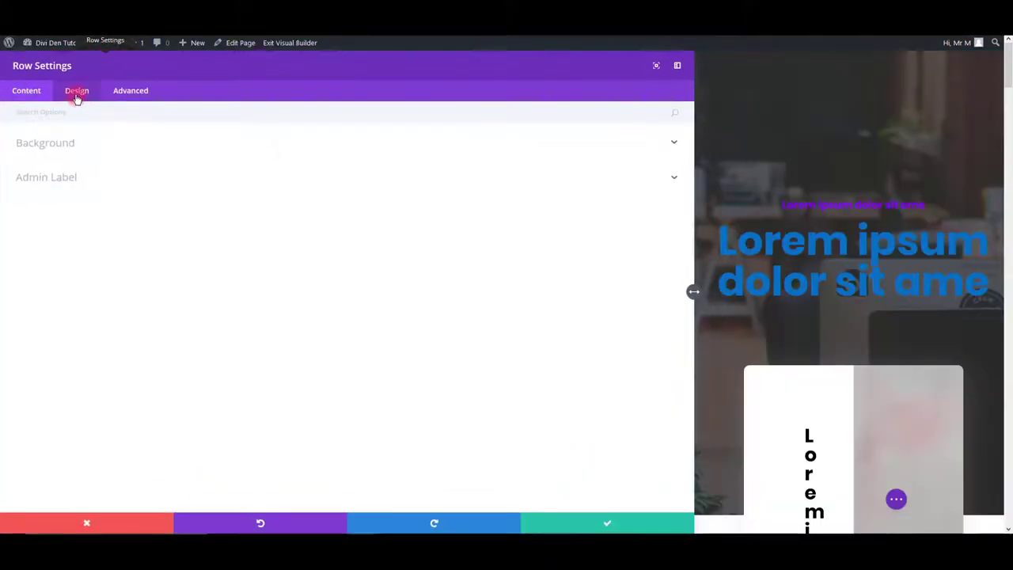
click(32, 91)
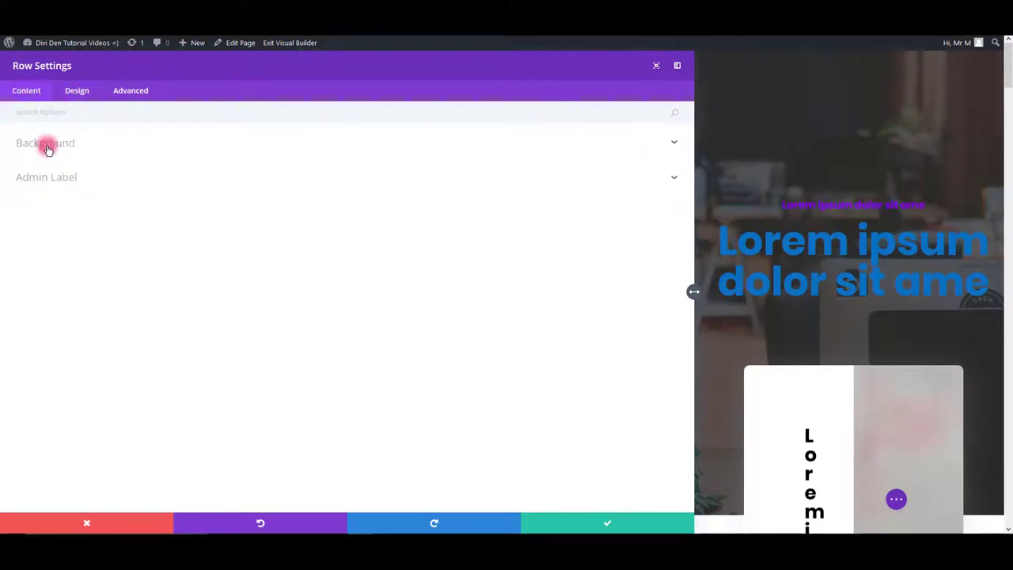
click(45, 145)
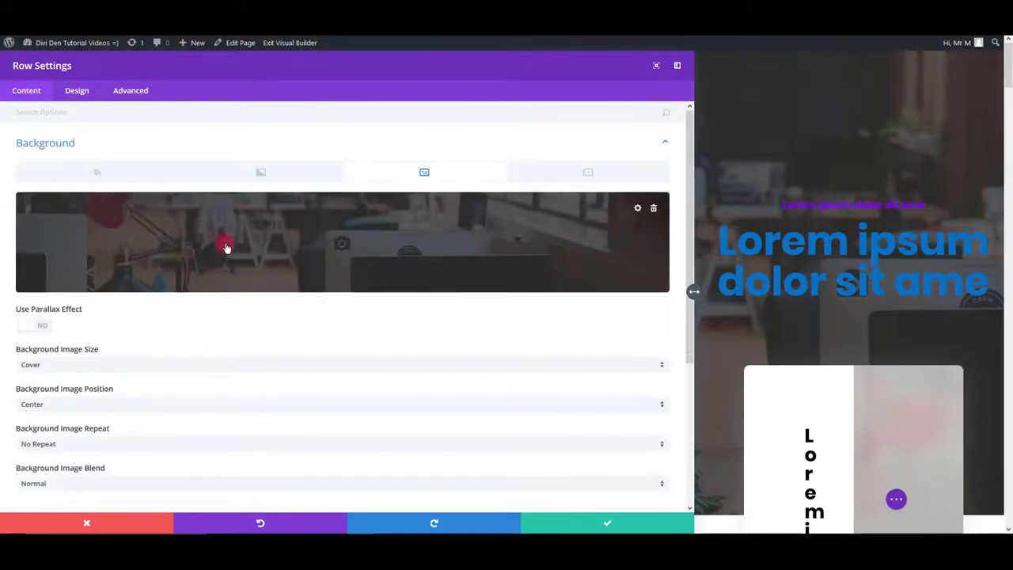
click(225, 247)
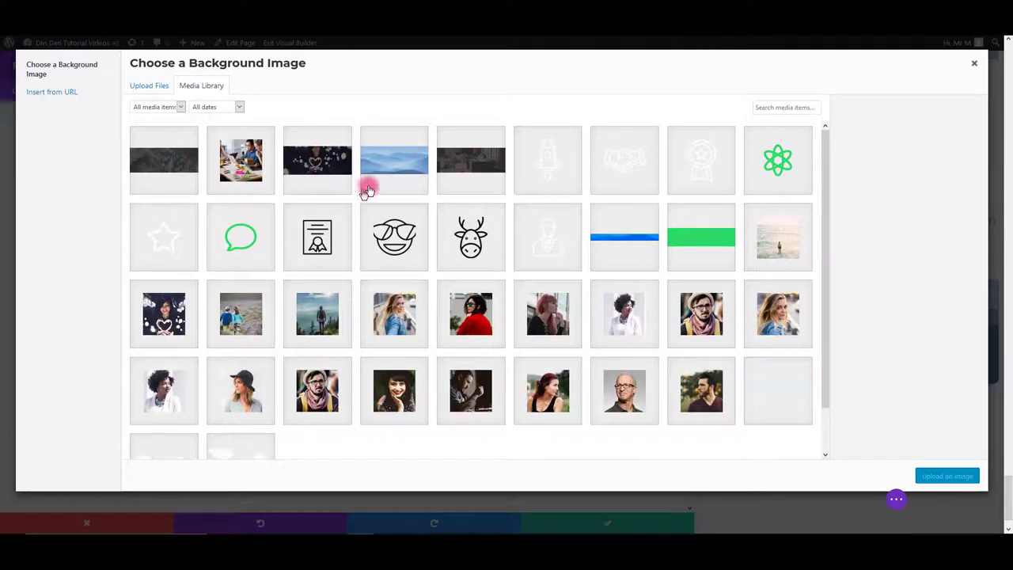
click(388, 171)
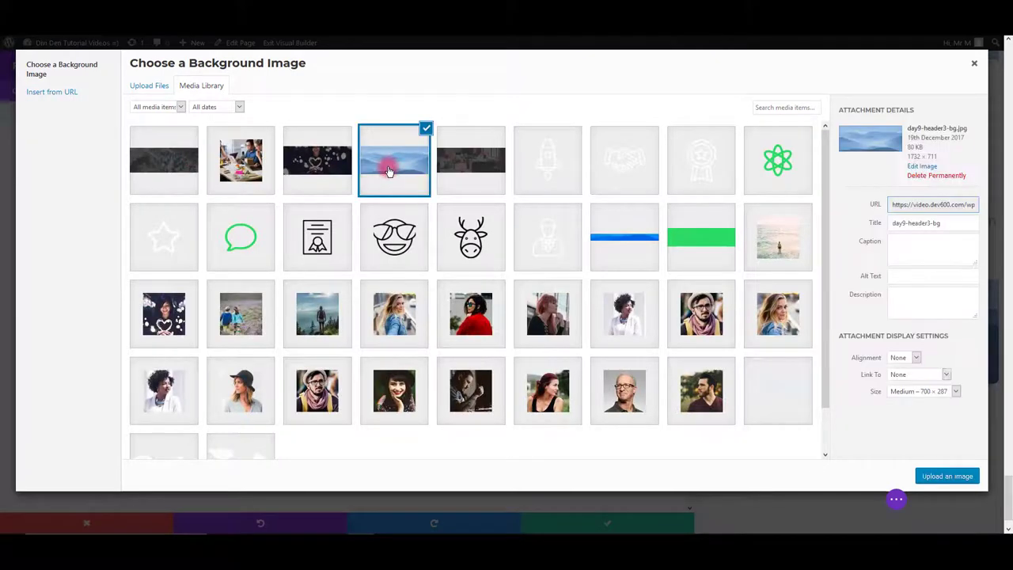
click(948, 476)
click(638, 520)
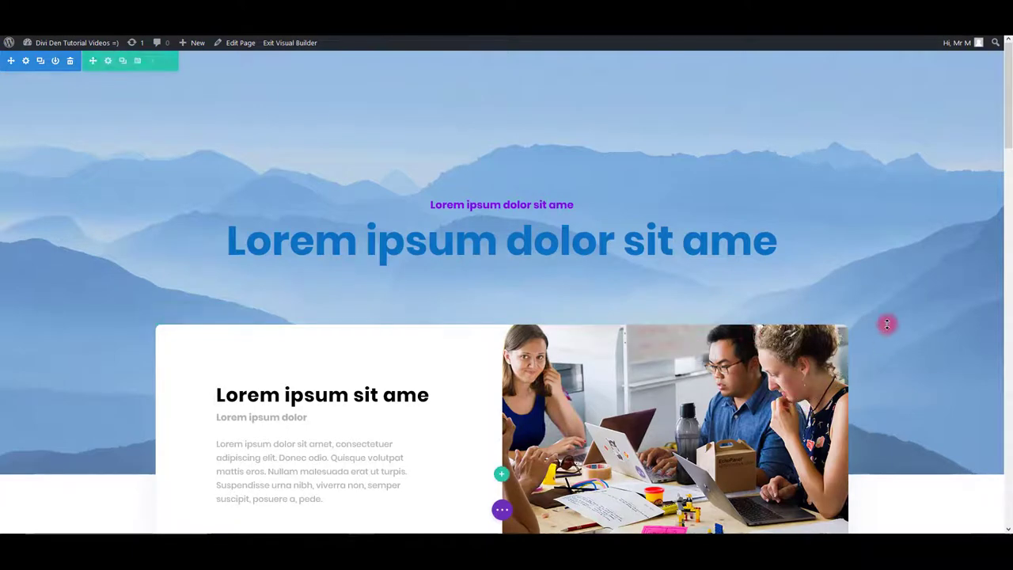
scroll(174, 293, down, 2)
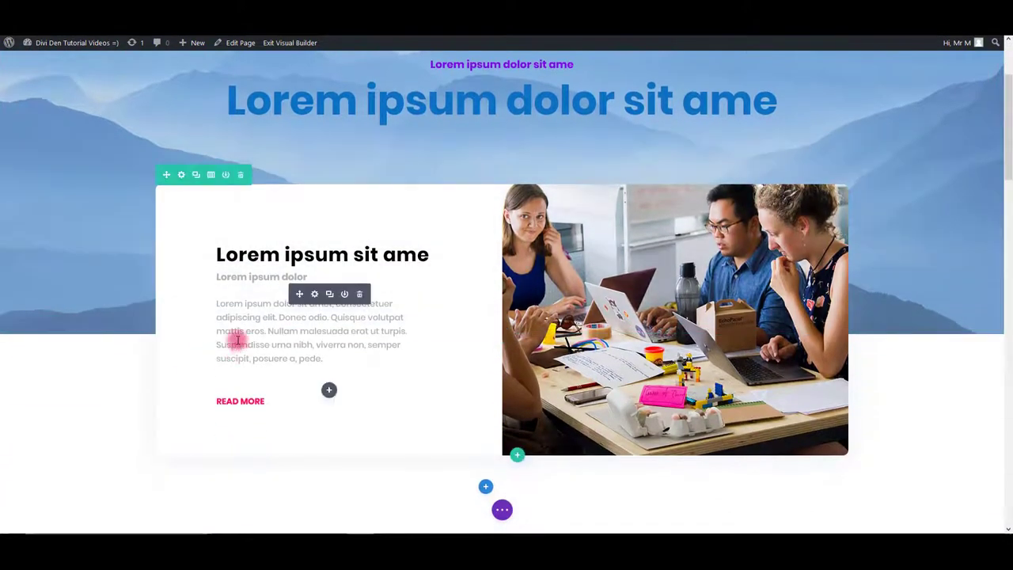
scroll(624, 235, down, 2)
scroll(680, 280, up, 2)
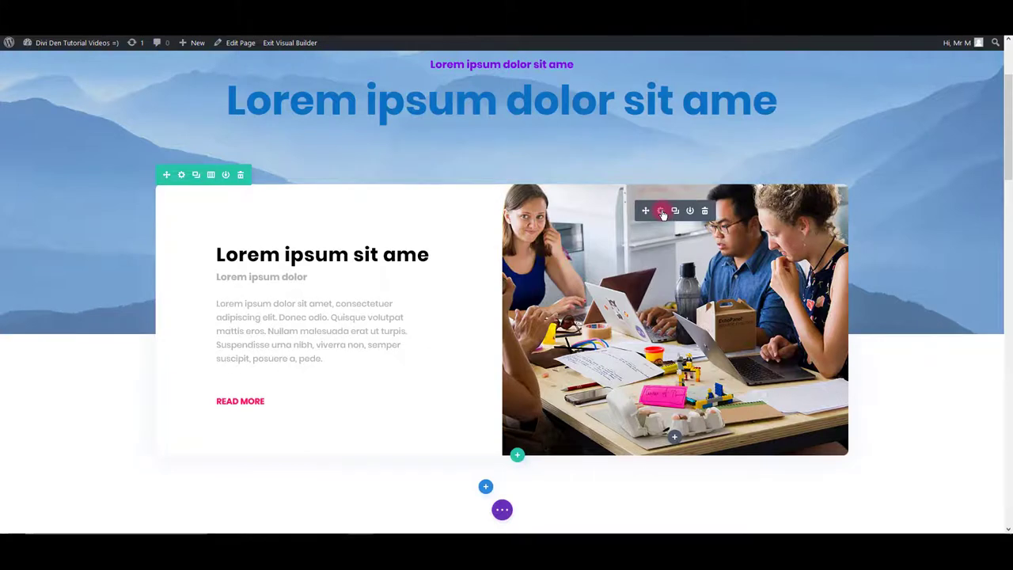
click(662, 211)
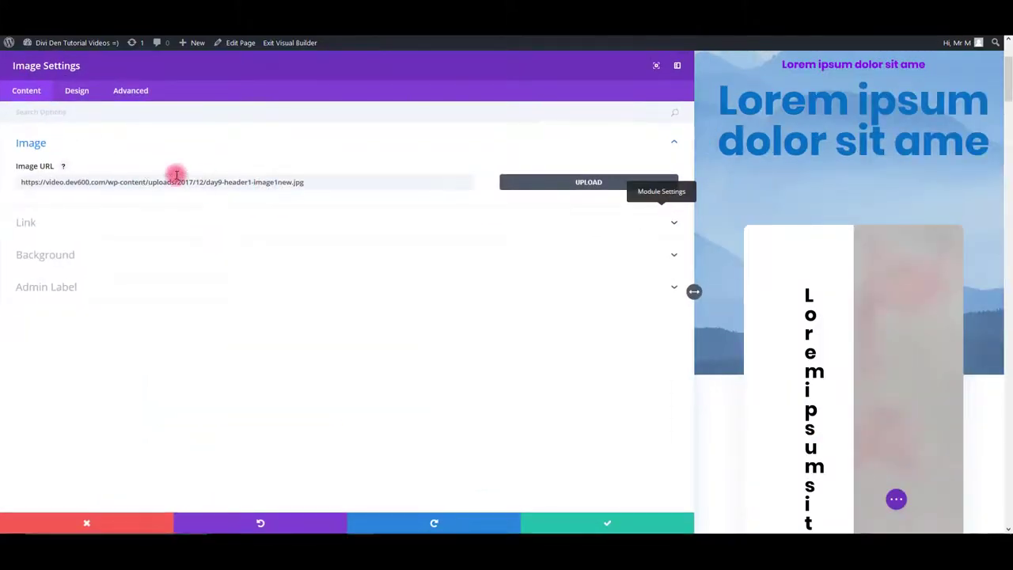
click(58, 252)
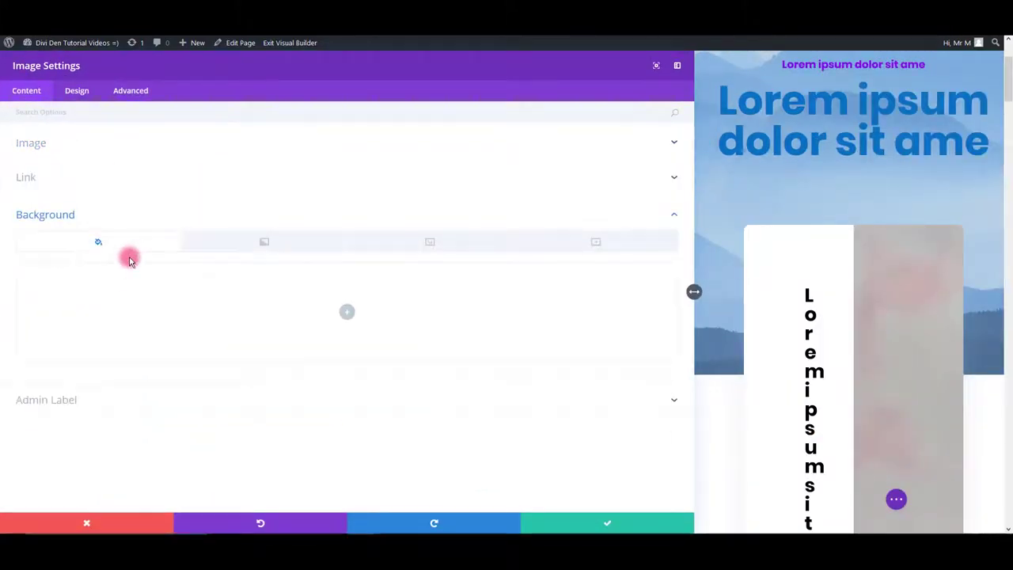
click(87, 100)
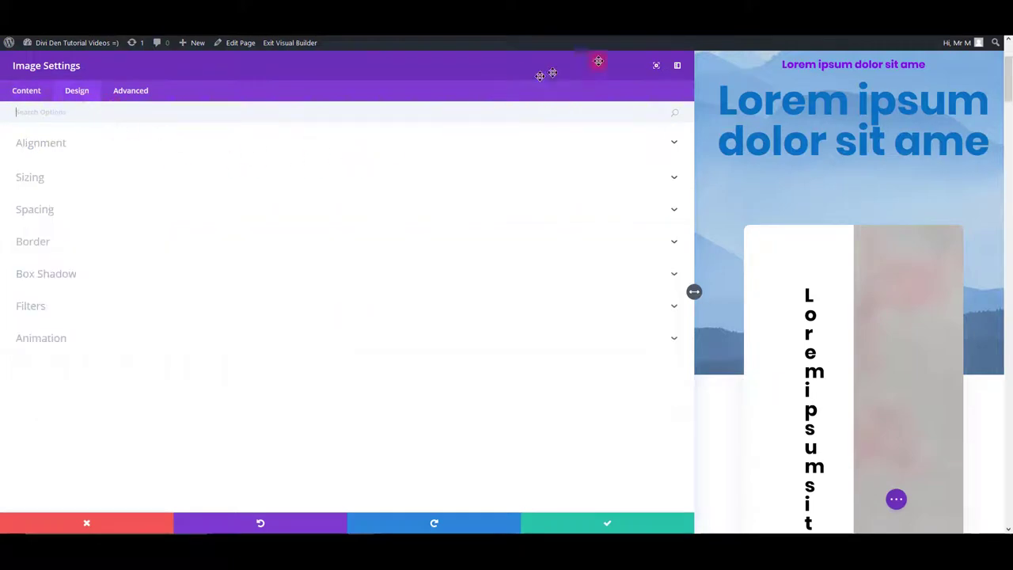
Close the image settings and make the hero's small title text purple.
click(632, 520)
scroll(535, 387, down, 4)
scroll(420, 345, down, 5)
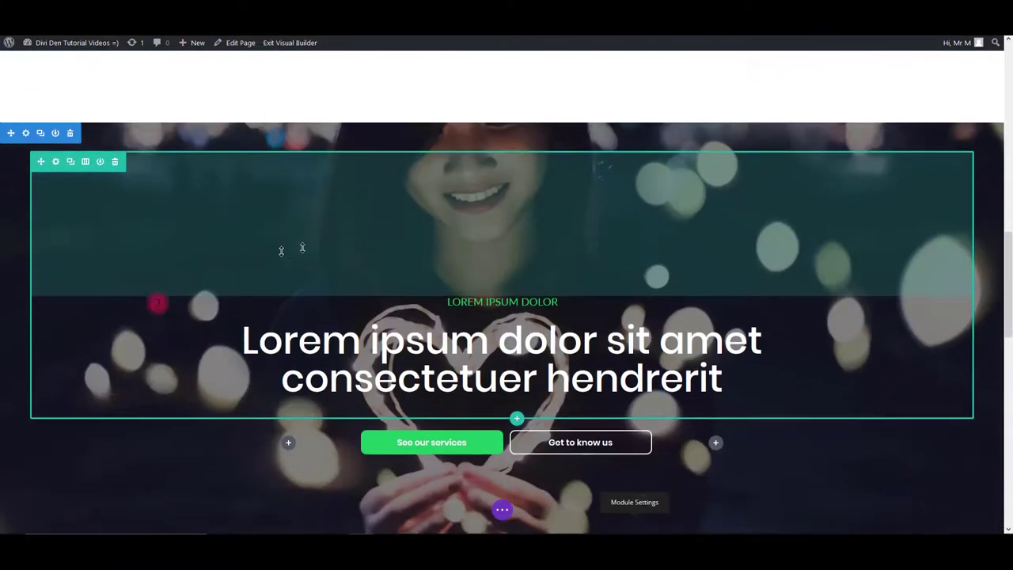
scroll(296, 269, down, 2)
scroll(181, 264, up, 2)
scroll(464, 220, down, 2)
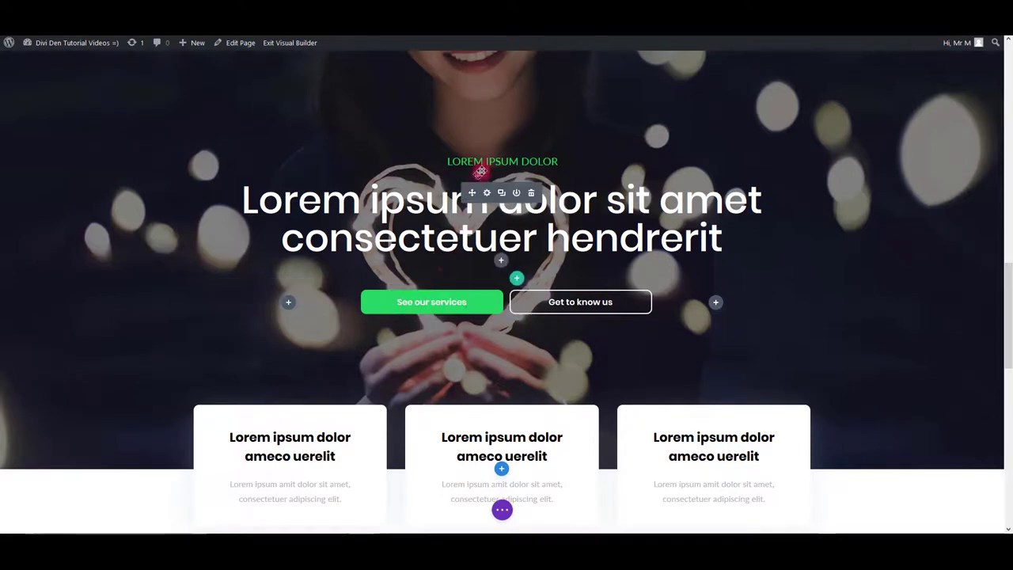
click(490, 194)
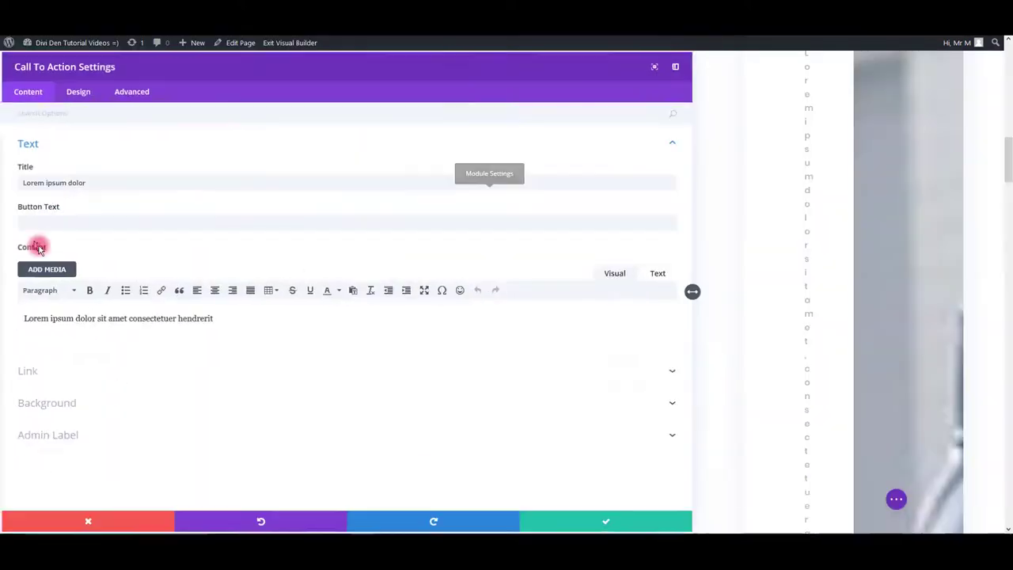
click(76, 92)
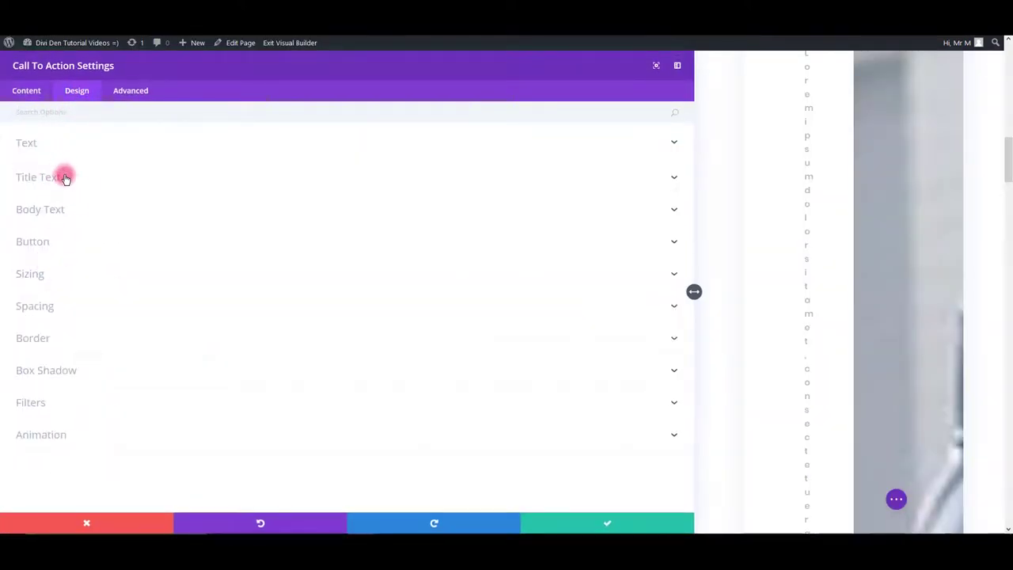
click(65, 177)
click(24, 448)
scroll(554, 438, down, 3)
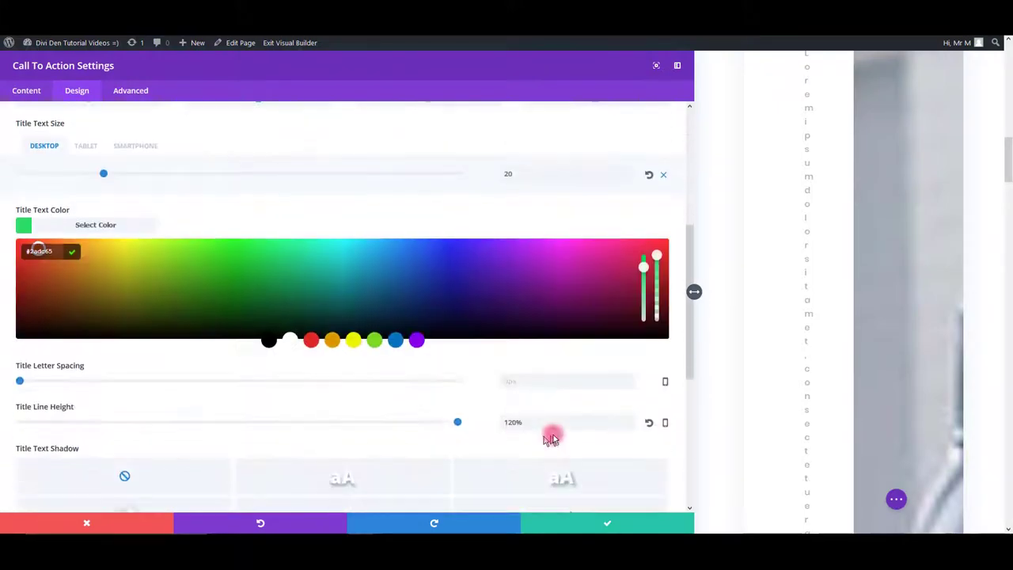
click(414, 342)
click(606, 523)
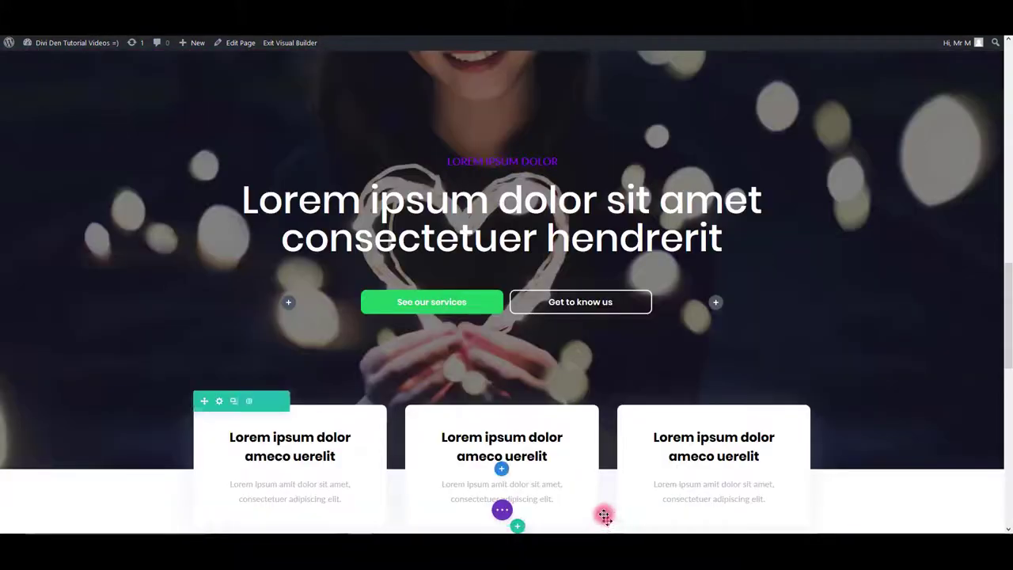
Make the hero's large headline body text purple as well and save.
click(487, 196)
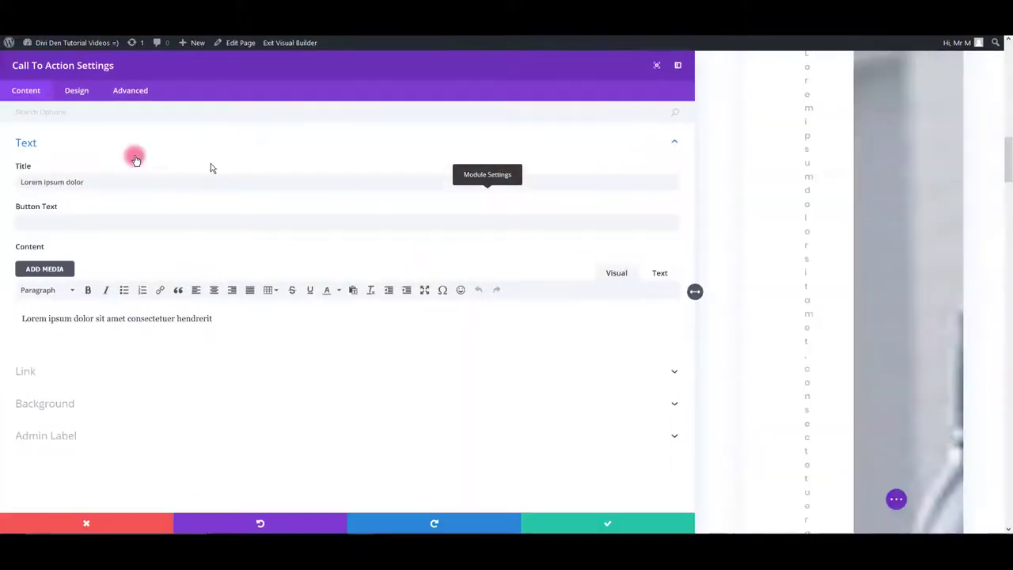
click(76, 90)
click(49, 210)
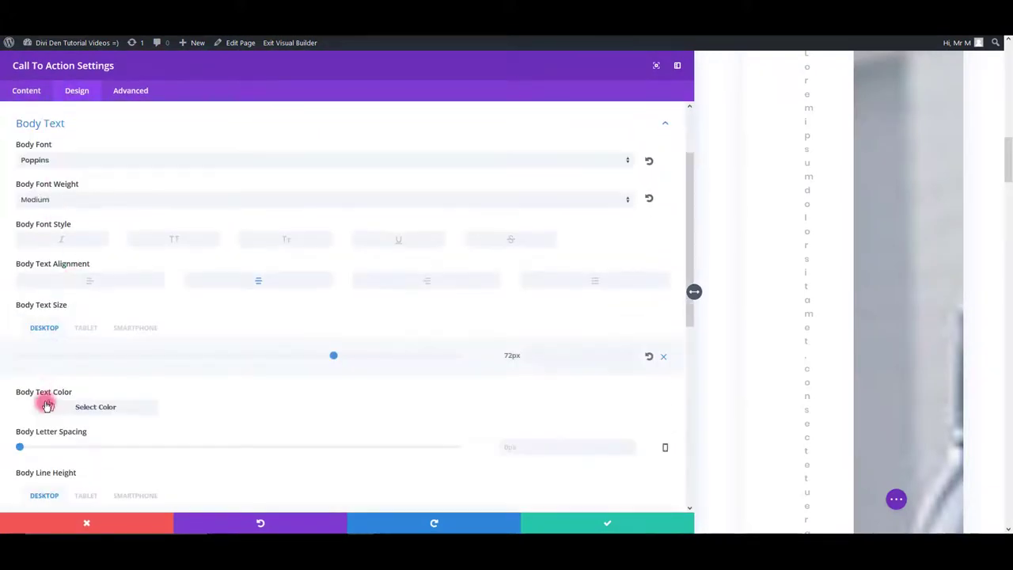
click(20, 409)
scroll(500, 439, down, 3)
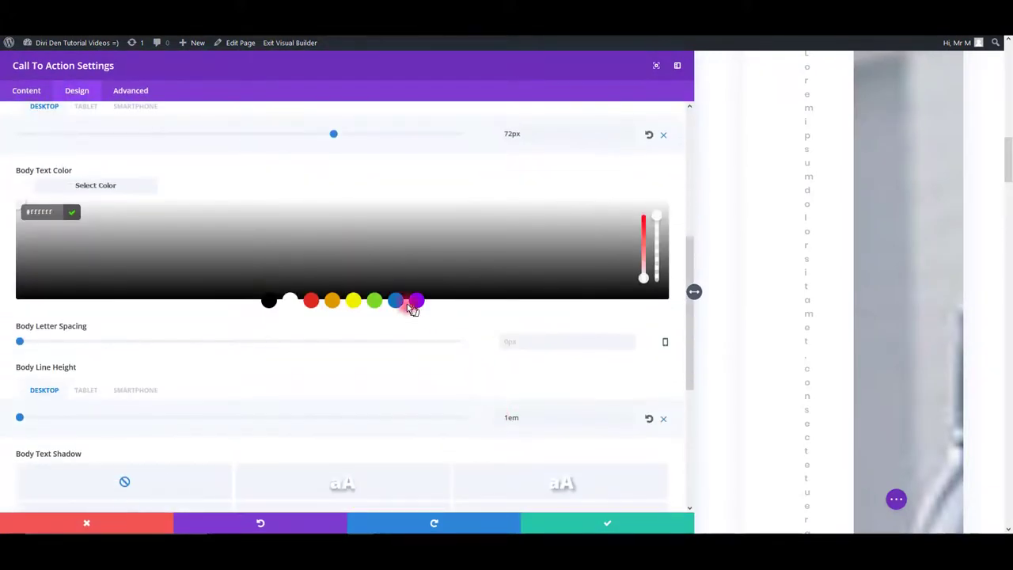
click(417, 301)
click(607, 522)
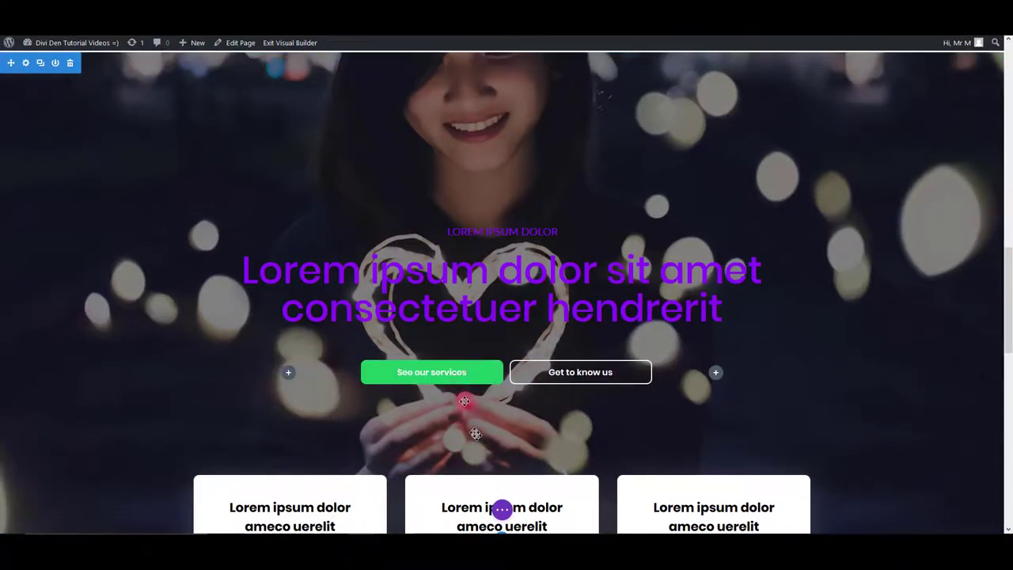
Change the See our services button background and border from green to purple #8300e9.
click(416, 365)
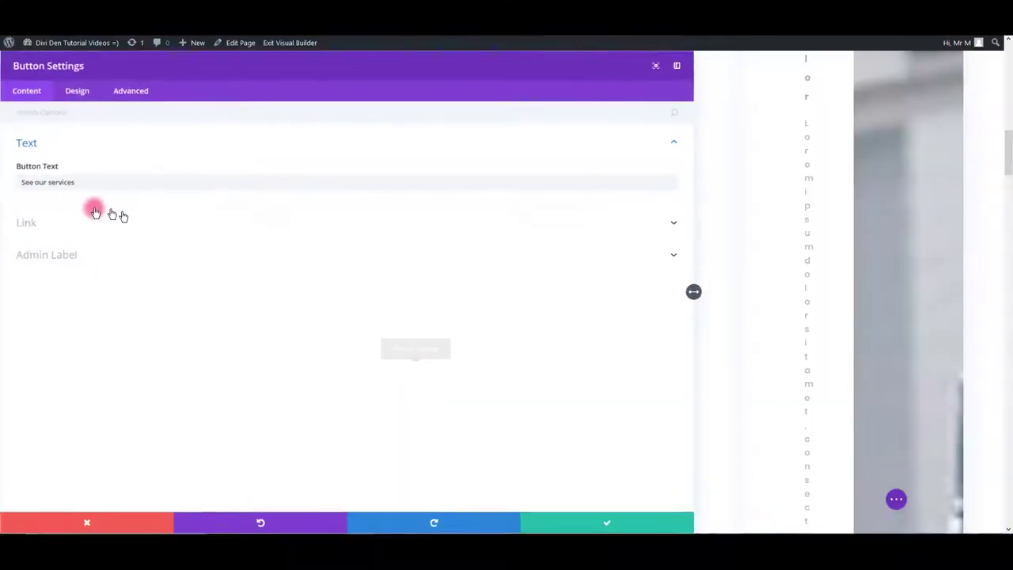
click(76, 90)
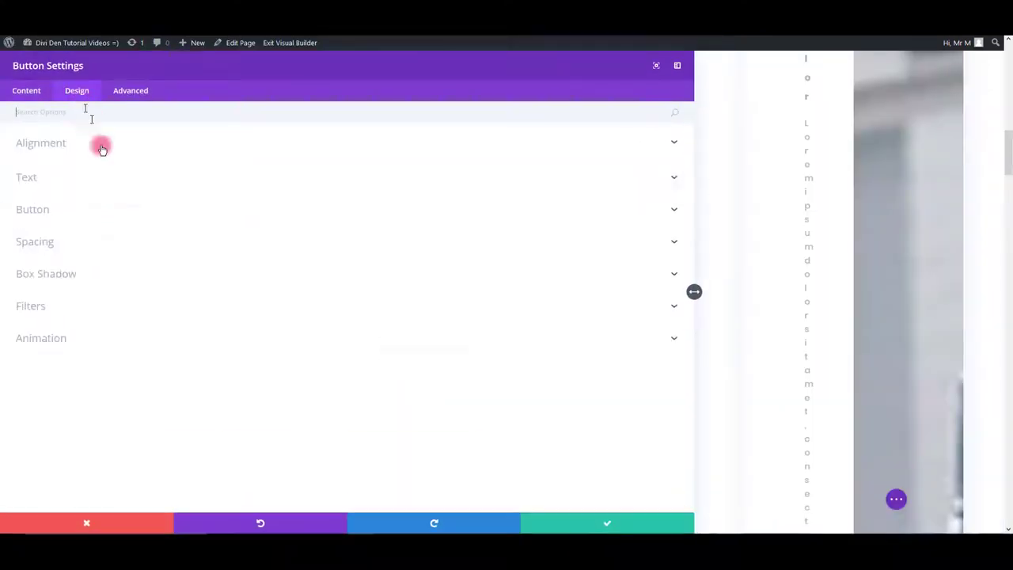
click(79, 205)
scroll(443, 375, down, 1)
click(397, 393)
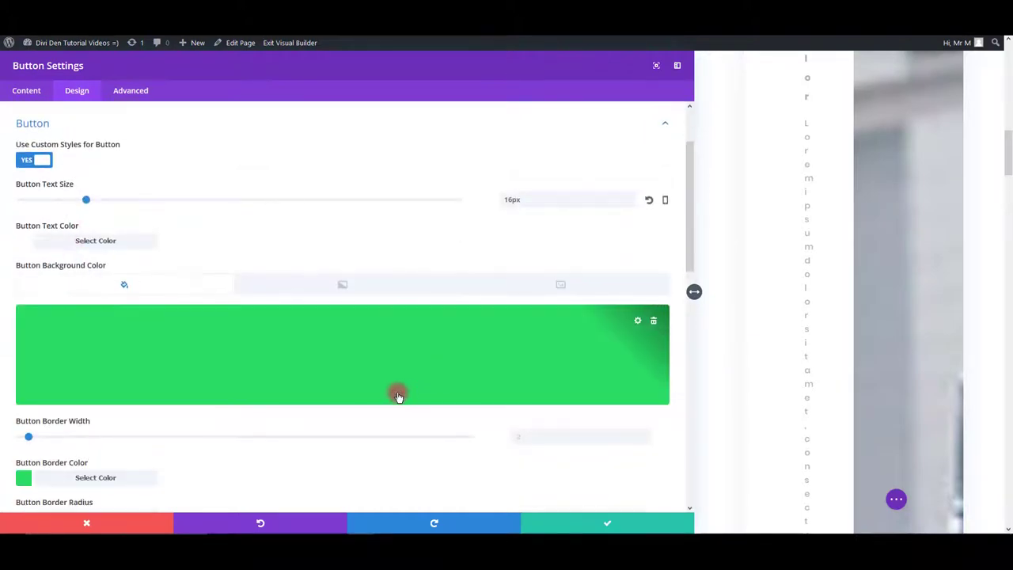
click(415, 407)
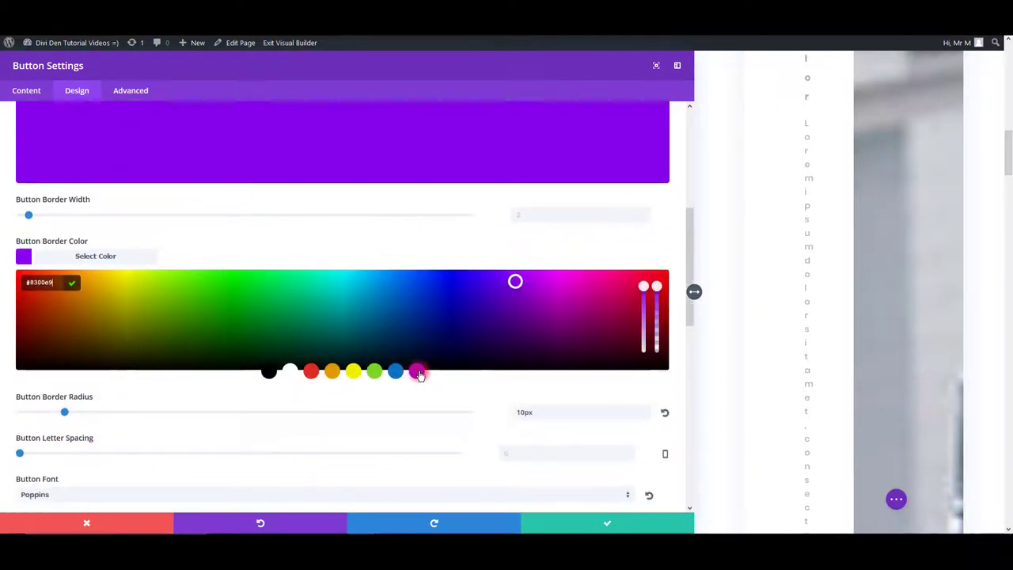
click(633, 522)
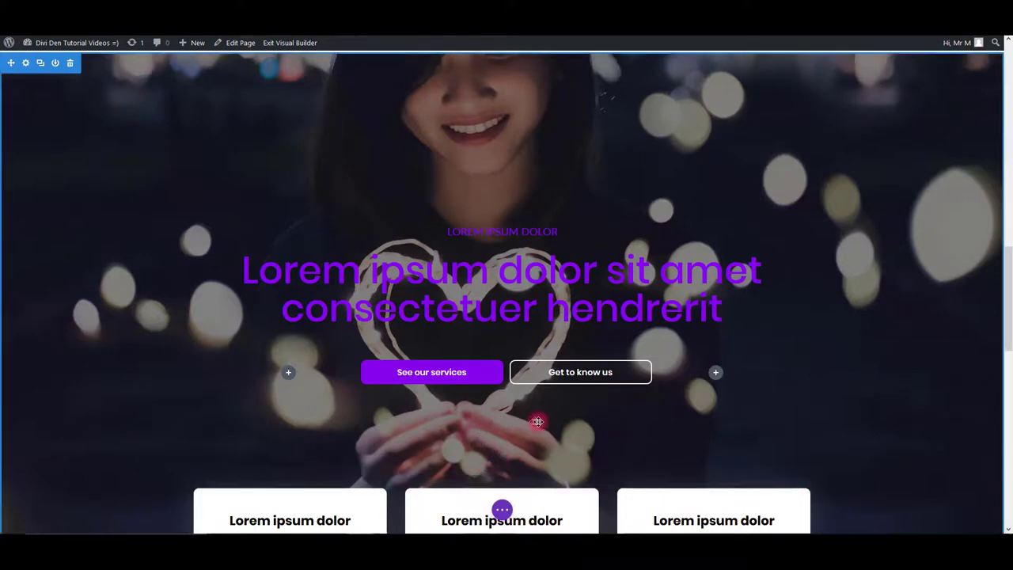
Swap the slider's misty mountain background for the dark office image day9-header1-bg.
scroll(598, 385, down, 5)
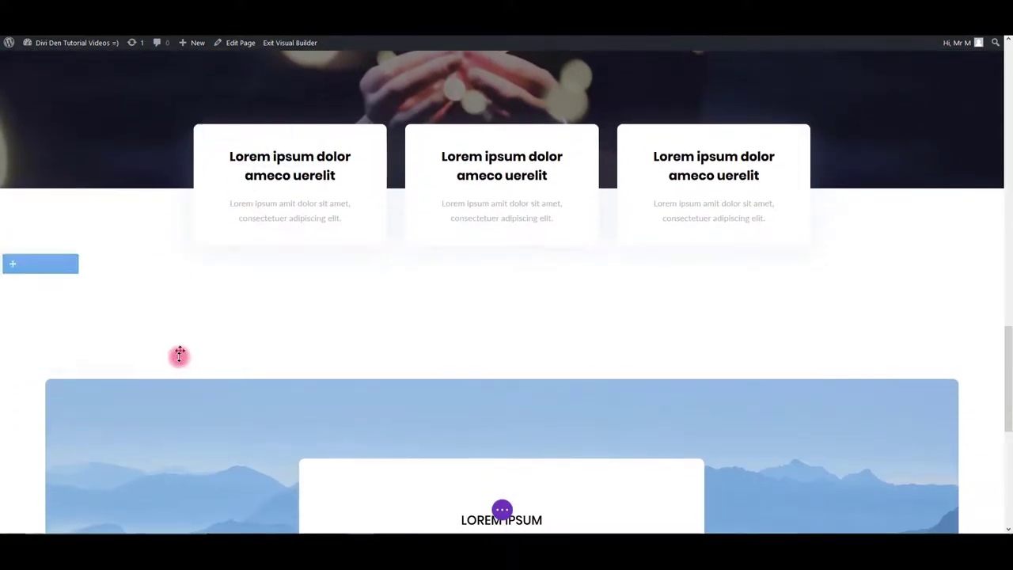
scroll(179, 358, down, 5)
scroll(237, 356, up, 2)
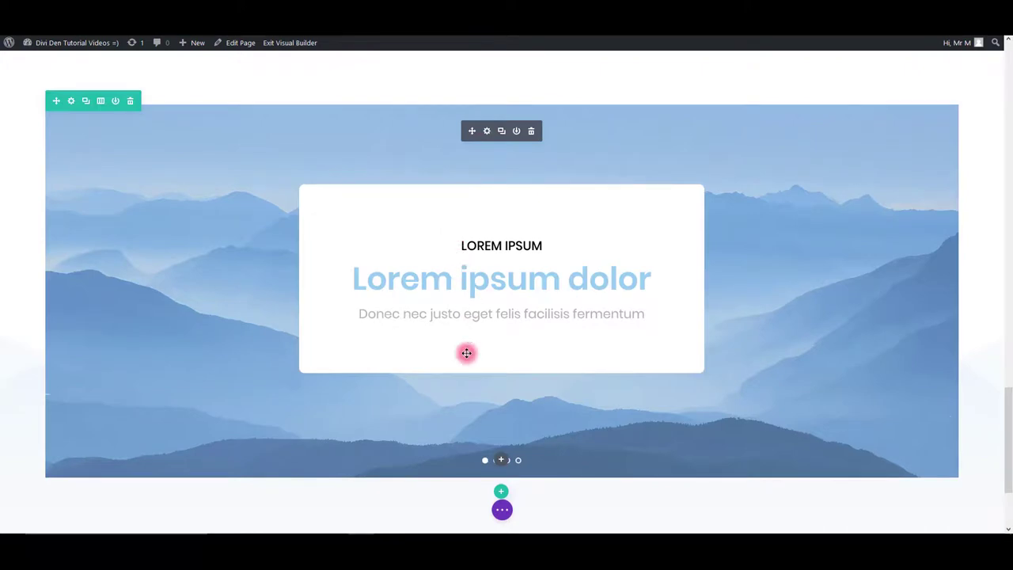
click(486, 132)
click(89, 333)
click(201, 396)
click(445, 173)
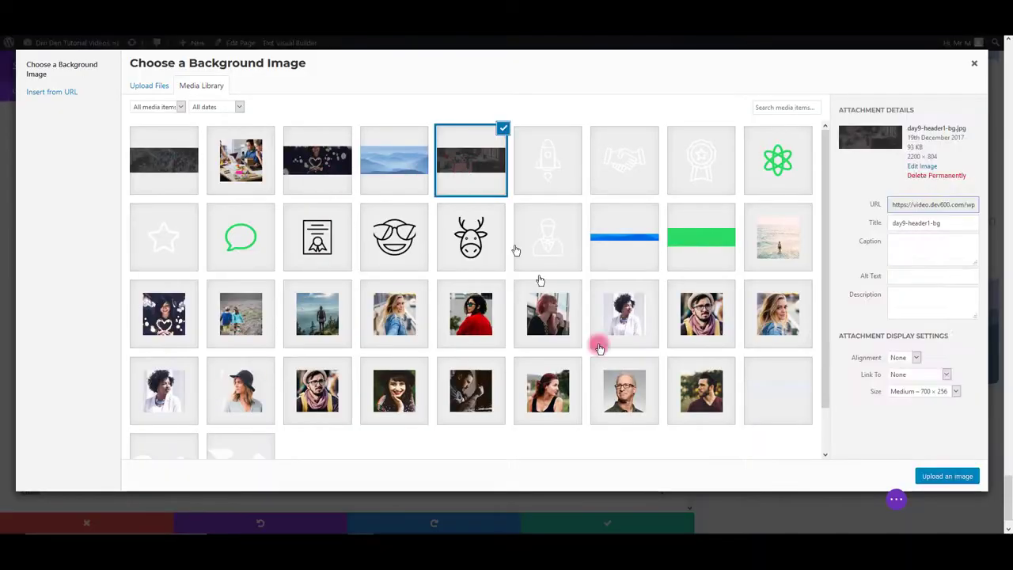
click(946, 476)
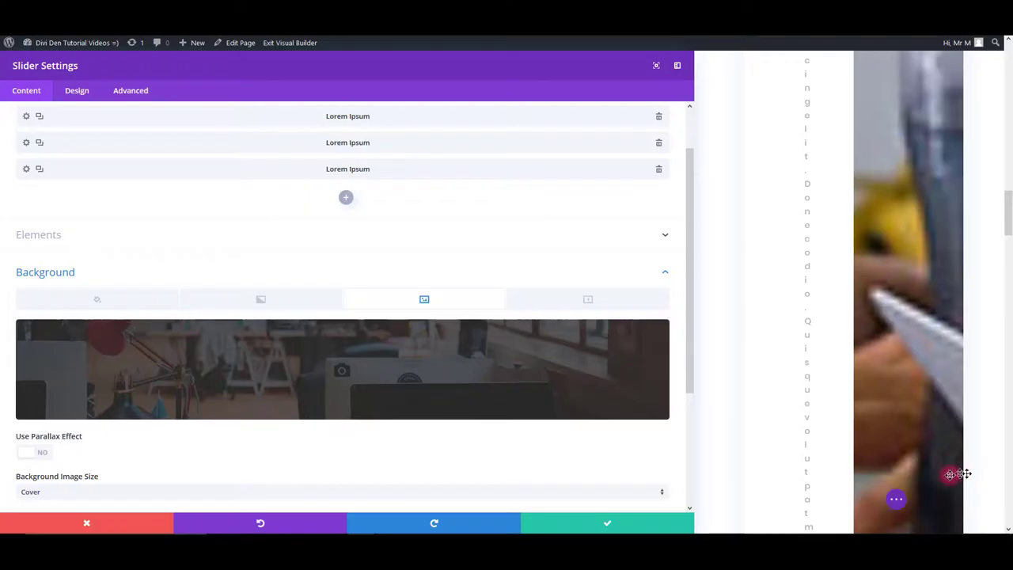
click(670, 523)
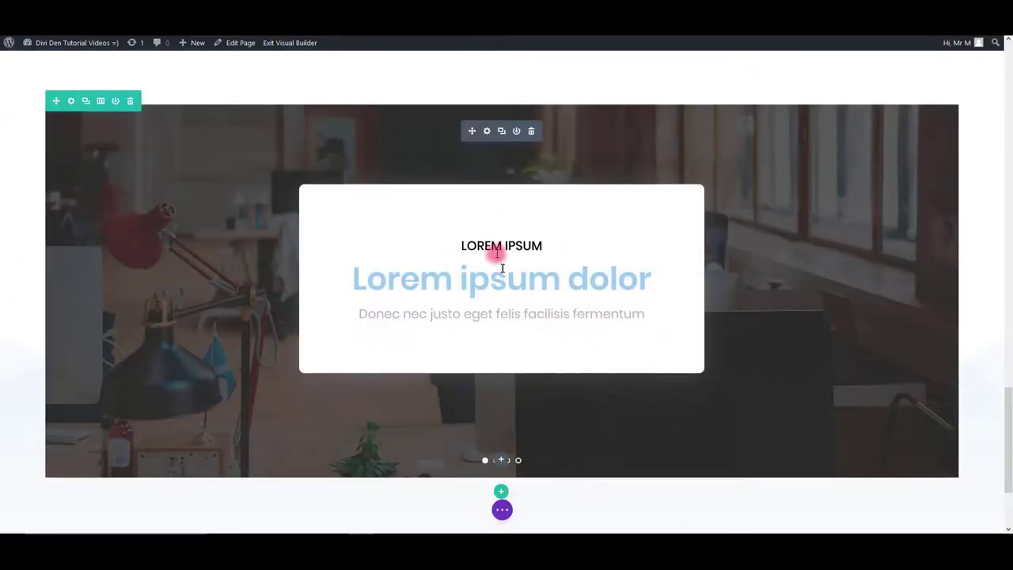
Set the slider's LOREM IPSUM title text colour to purple (#8300e9) and save.
click(487, 132)
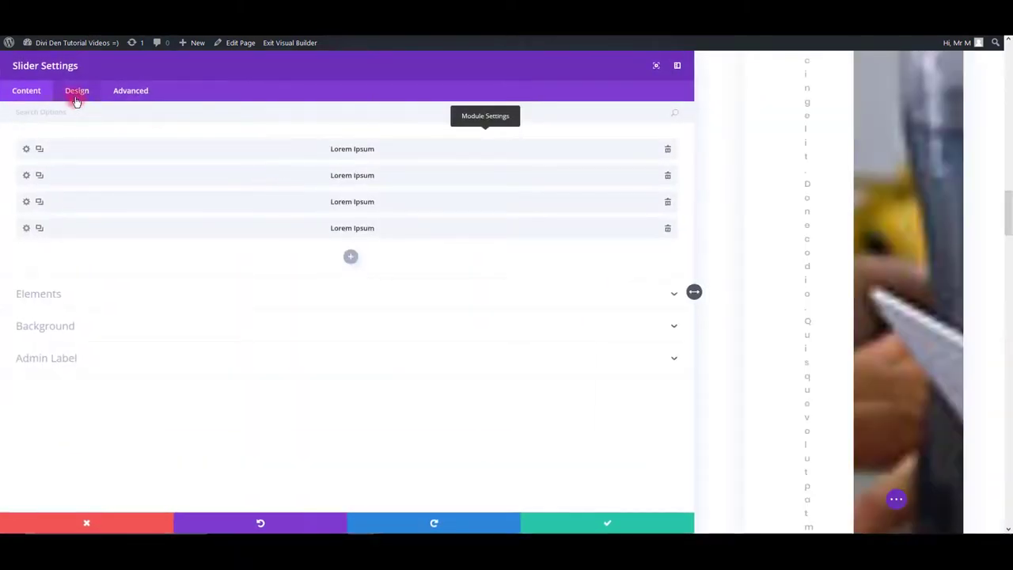
click(75, 100)
click(45, 176)
click(50, 304)
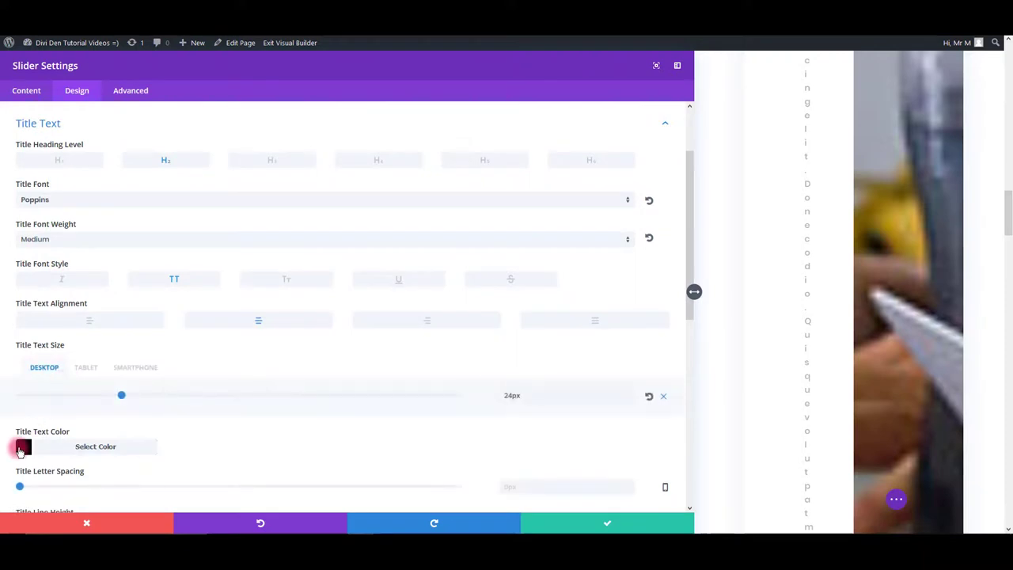
click(21, 448)
click(28, 448)
scroll(509, 413, down, 3)
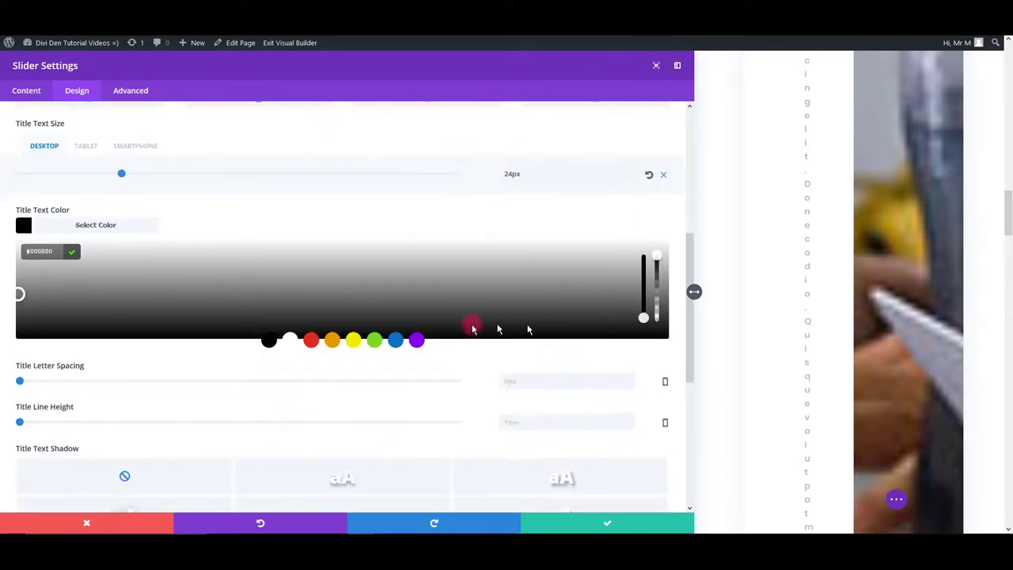
click(418, 342)
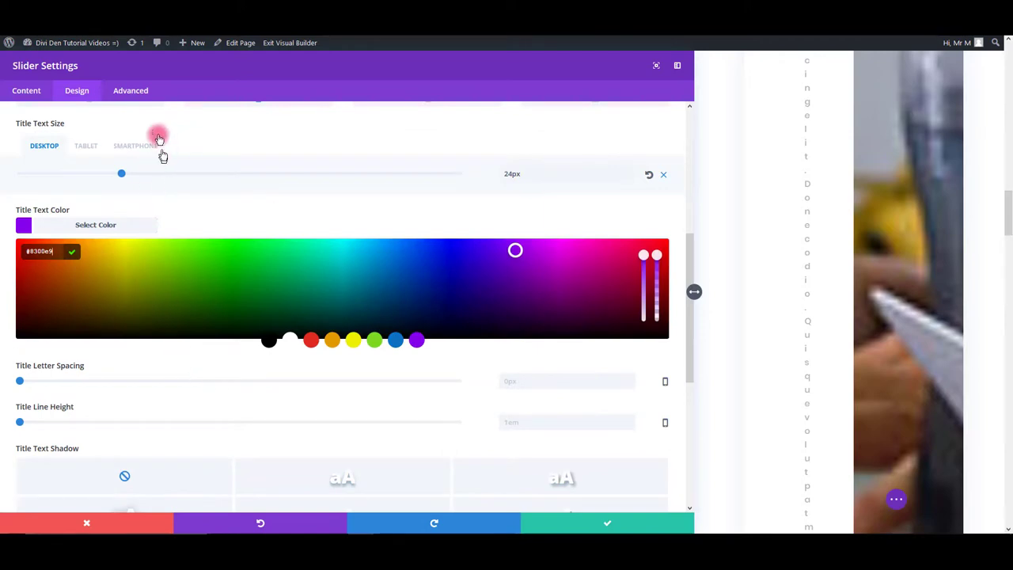
click(631, 520)
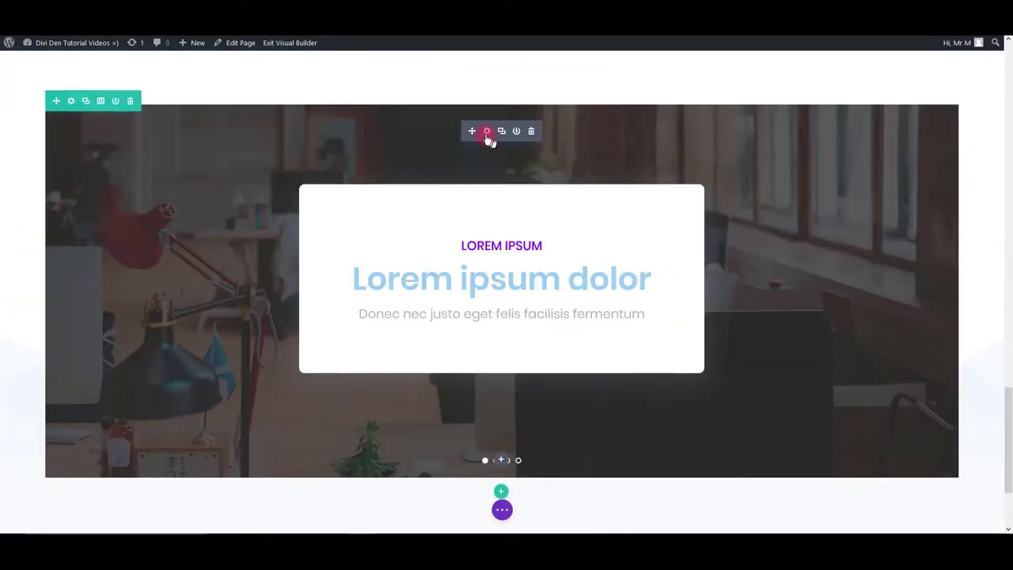
Set the slider's Donec nec justo body text colour to purple and save.
click(486, 133)
click(76, 91)
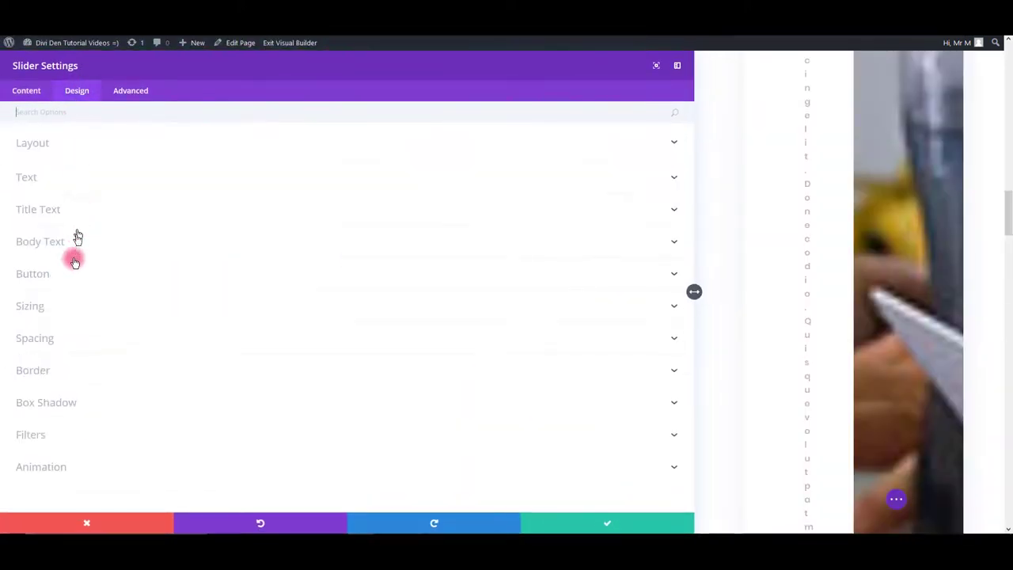
click(62, 245)
scroll(110, 375, down, 3)
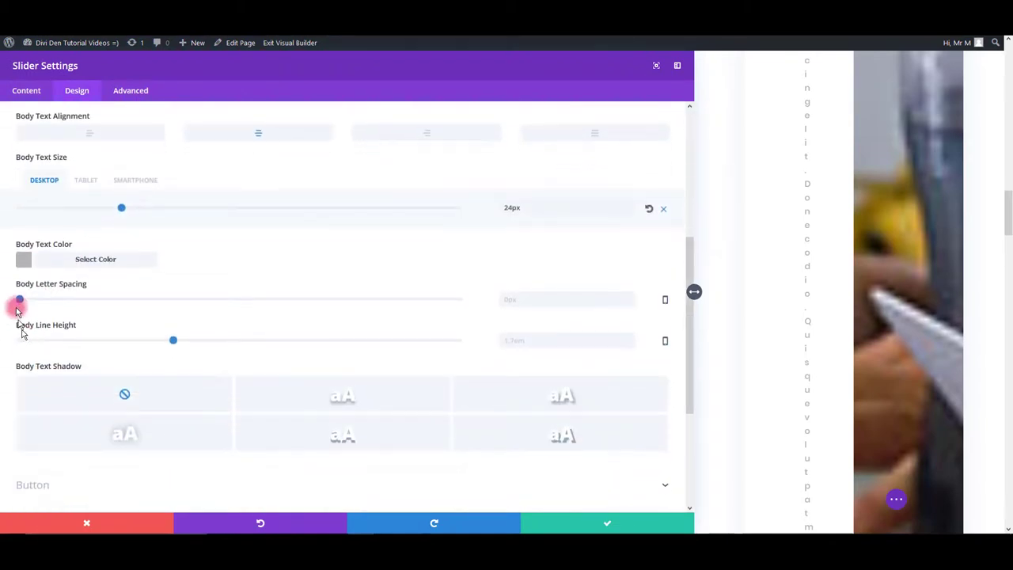
click(23, 260)
click(419, 373)
scroll(420, 380, down, 5)
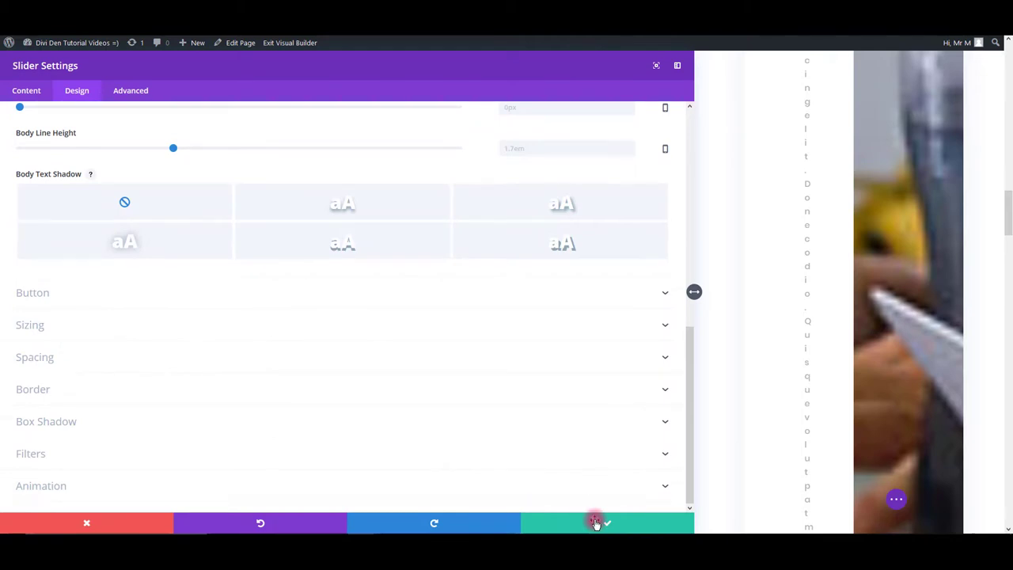
click(593, 522)
scroll(493, 443, down, 2)
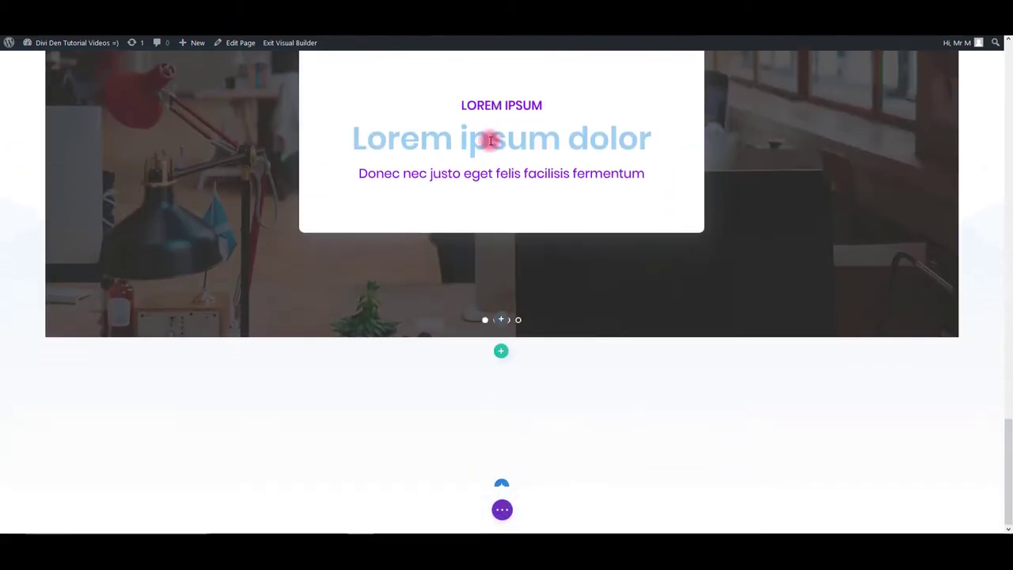
Move through the page to show the header with misty mountains and a blue main heading.
scroll(538, 292, up, 2)
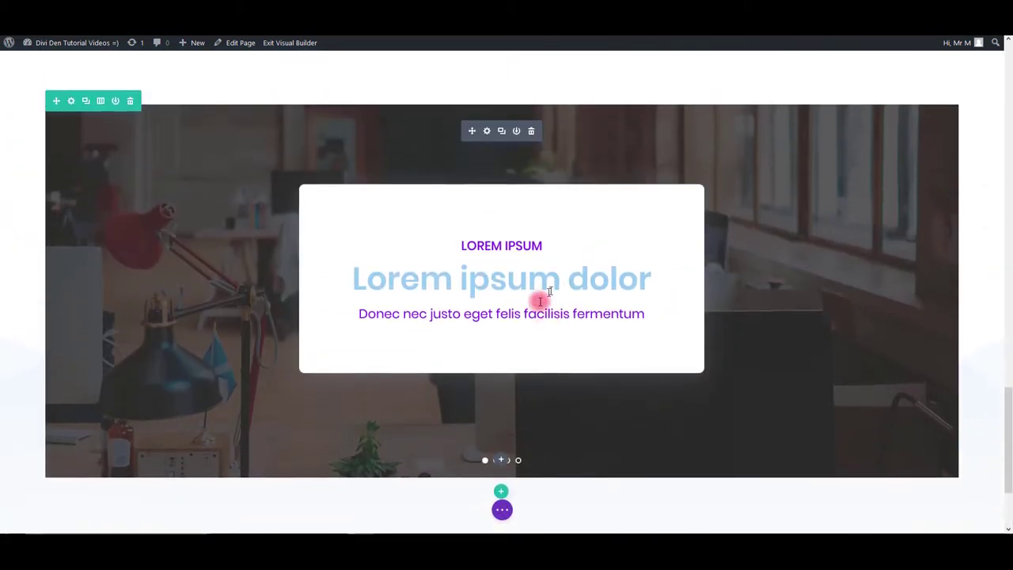
drag(498, 361, 410, 351)
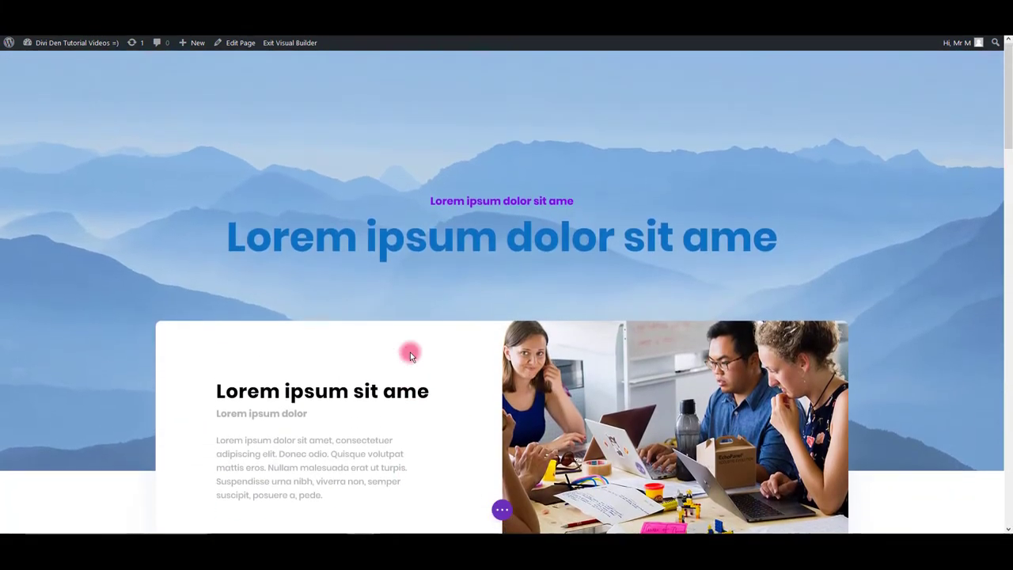